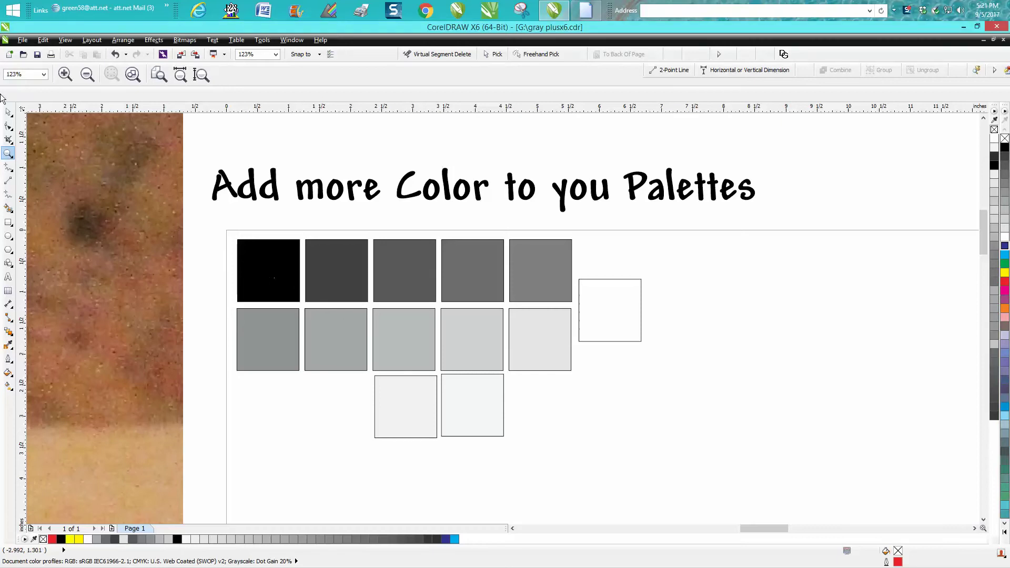
Select the black, white and gray swatch squares one by one to check each fill
left_click(9, 113)
left_click(268, 271)
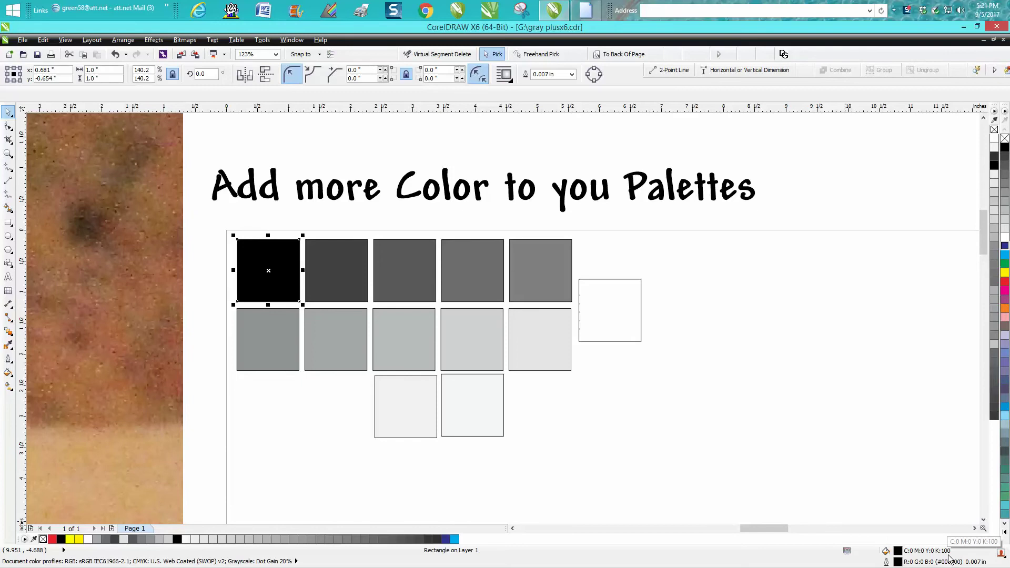
left_click(563, 346)
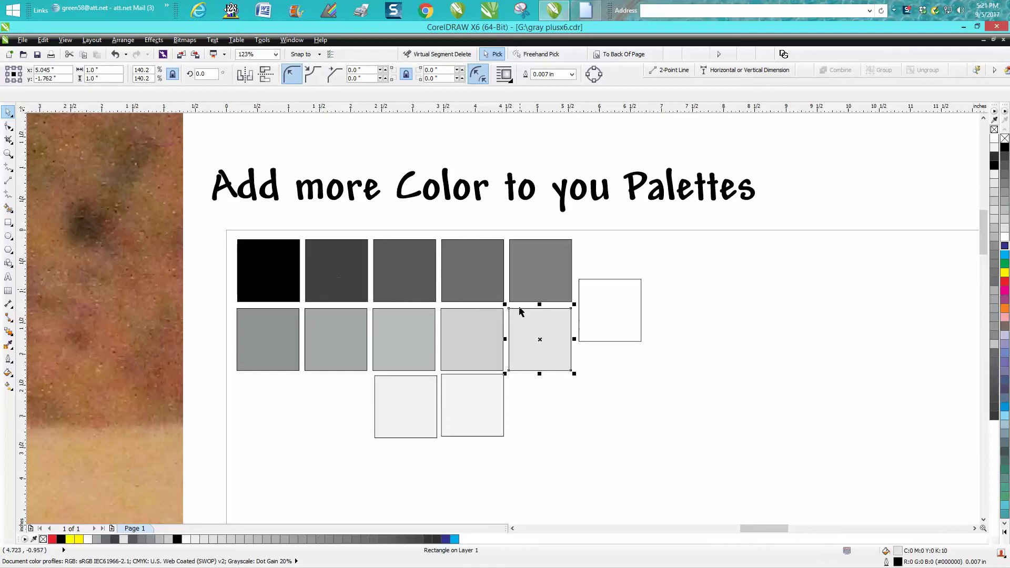
left_click(478, 339)
left_click(292, 336)
left_click(588, 315)
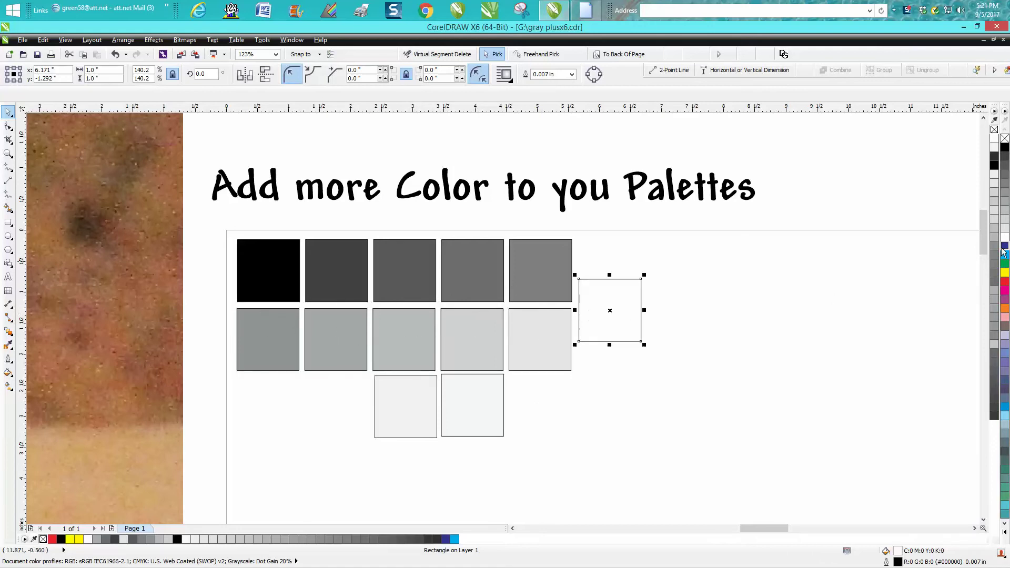
left_click(485, 402)
left_click(408, 413)
Zoom out so the engraved wood test-square photo is in view
scroll(463, 503, "down", 3)
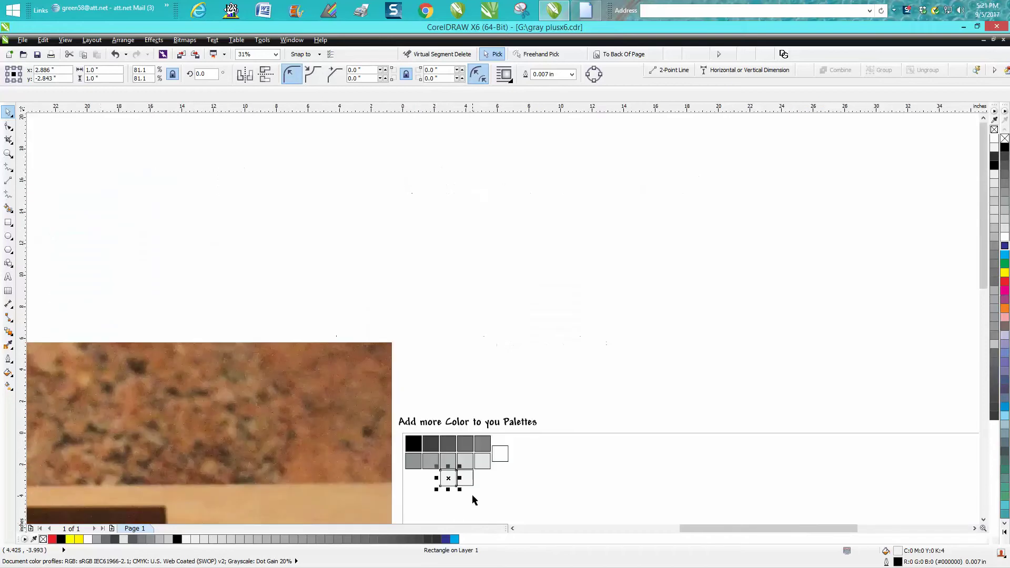
scroll(472, 496, "down", 1)
scroll(463, 315, "down", 3)
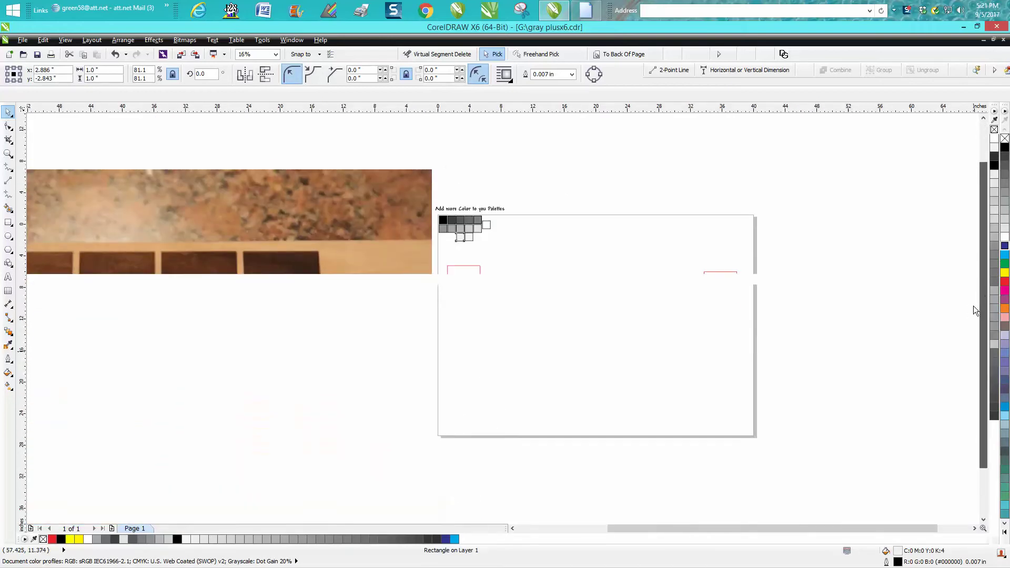
scroll(330, 343, "down", 1)
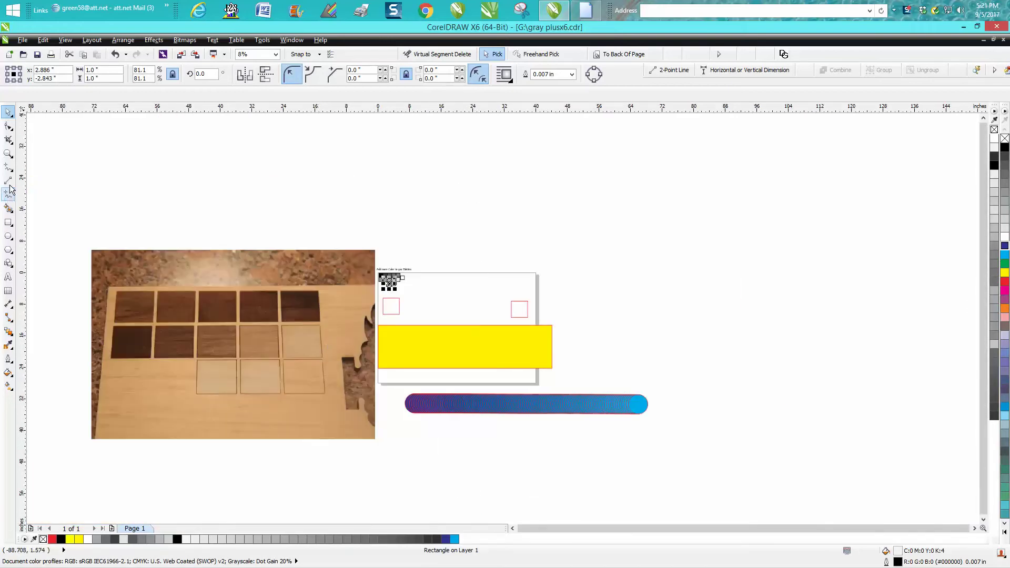
left_click(8, 154)
left_click_drag(66, 276, 371, 404)
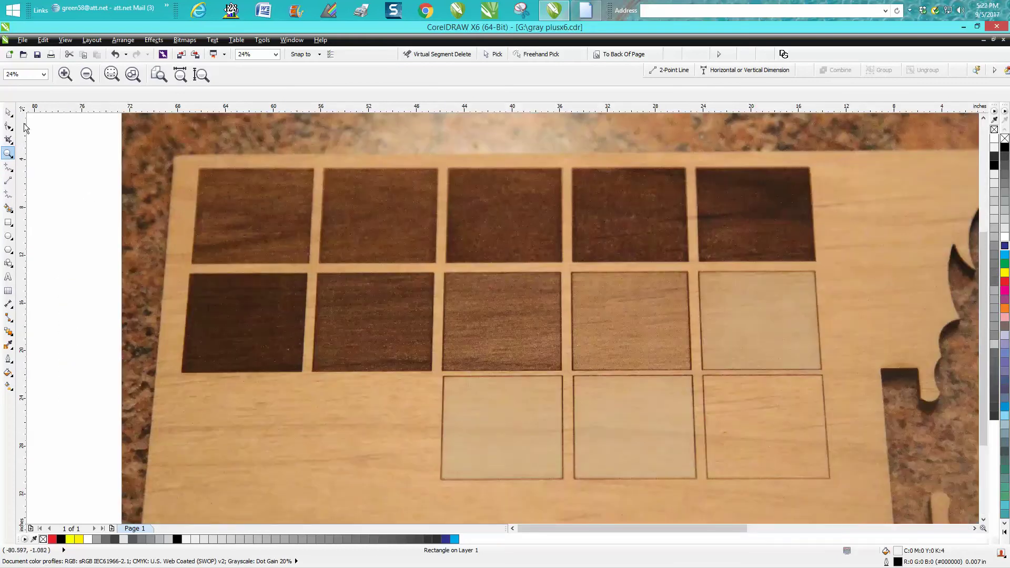
left_click(8, 112)
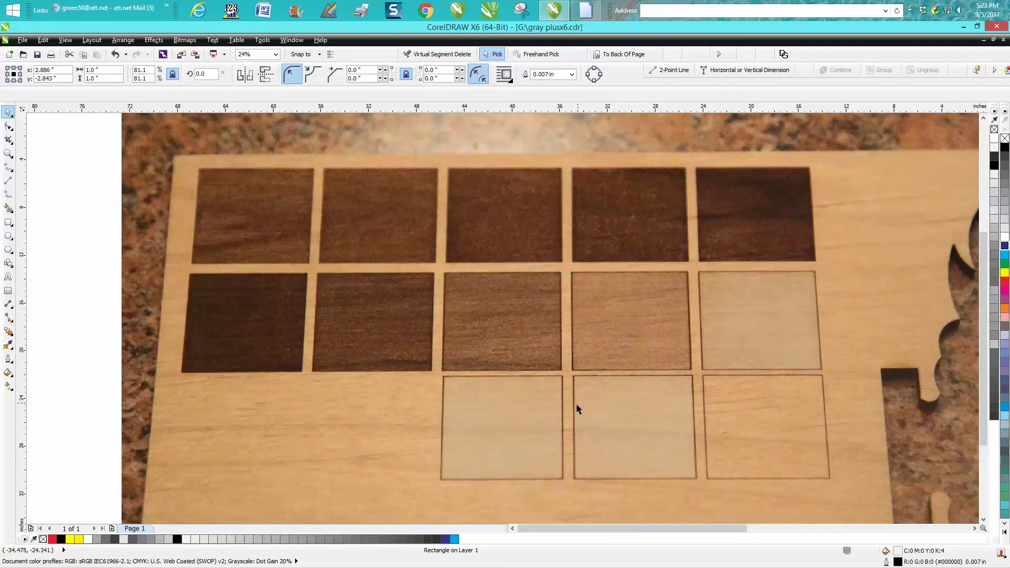
scroll(593, 412, "down", 3)
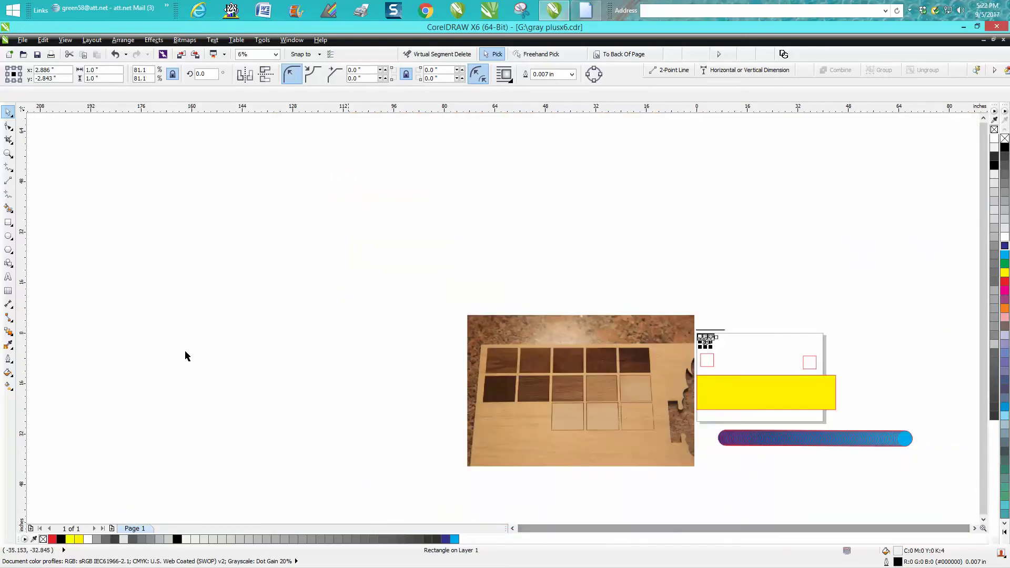
Zoom onto the gray swatch squares and draw a small square above the swatch title
left_click(9, 154)
left_click_drag(692, 313, 751, 386)
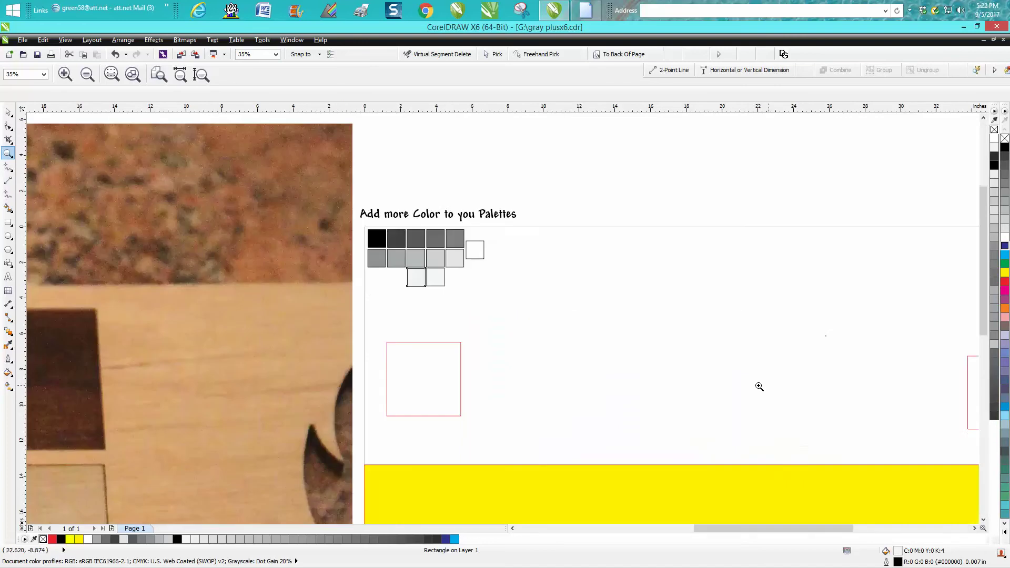
left_click(8, 112)
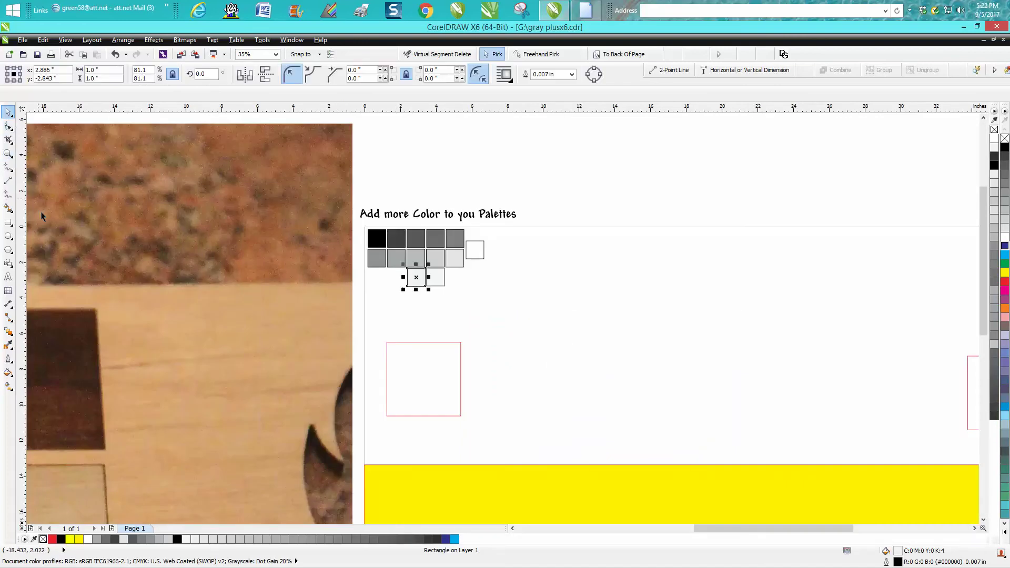
left_click(9, 236)
left_click(8, 222)
left_click_drag(669, 185, 639, 214)
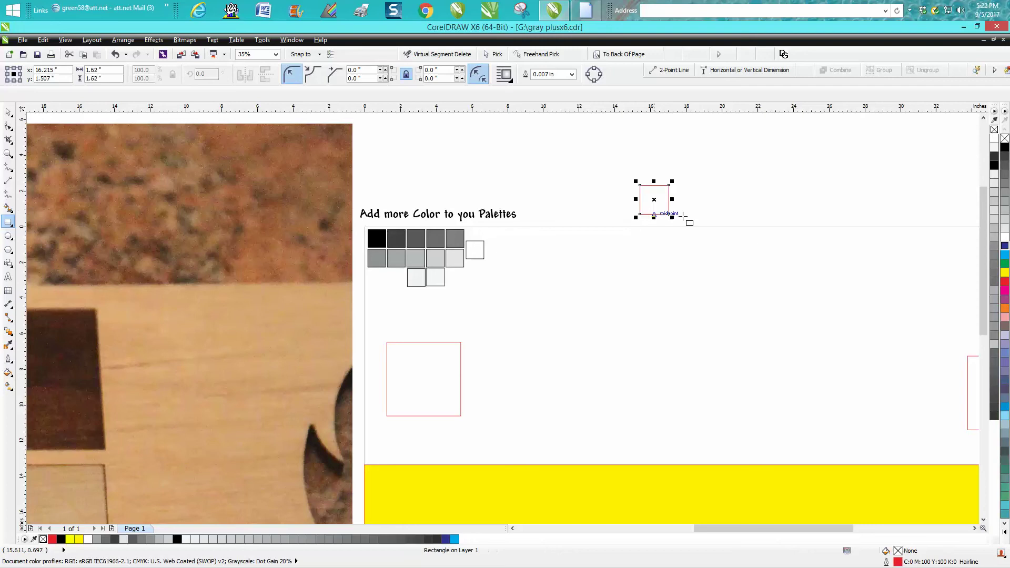
Fill the new square black, then lighten it through 65%, 53%, 35% and 21% down to 14% gray
left_click(1005, 148)
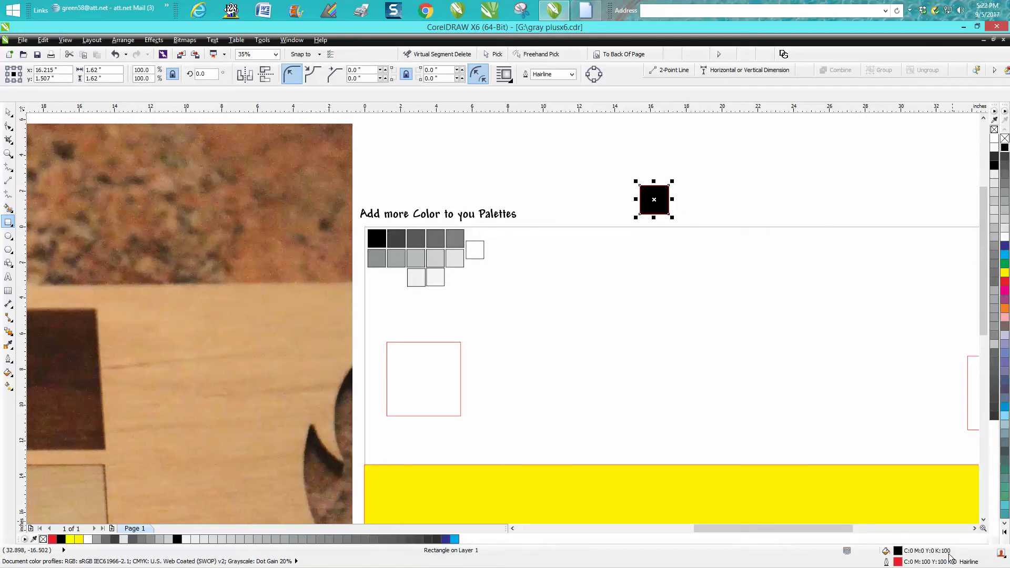
left_click(1005, 238)
left_click(1006, 239)
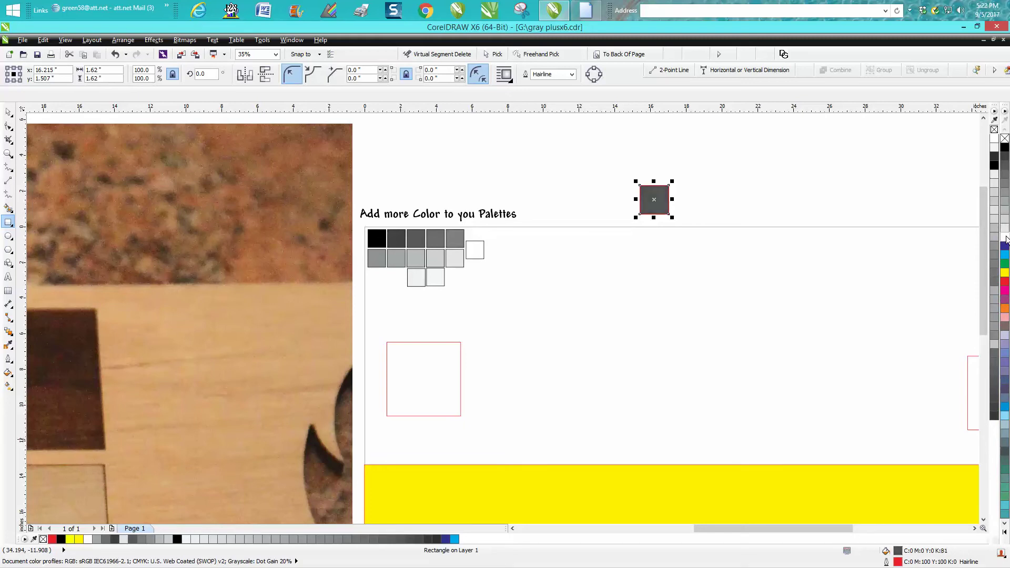
left_click(1007, 239, "ctrl")
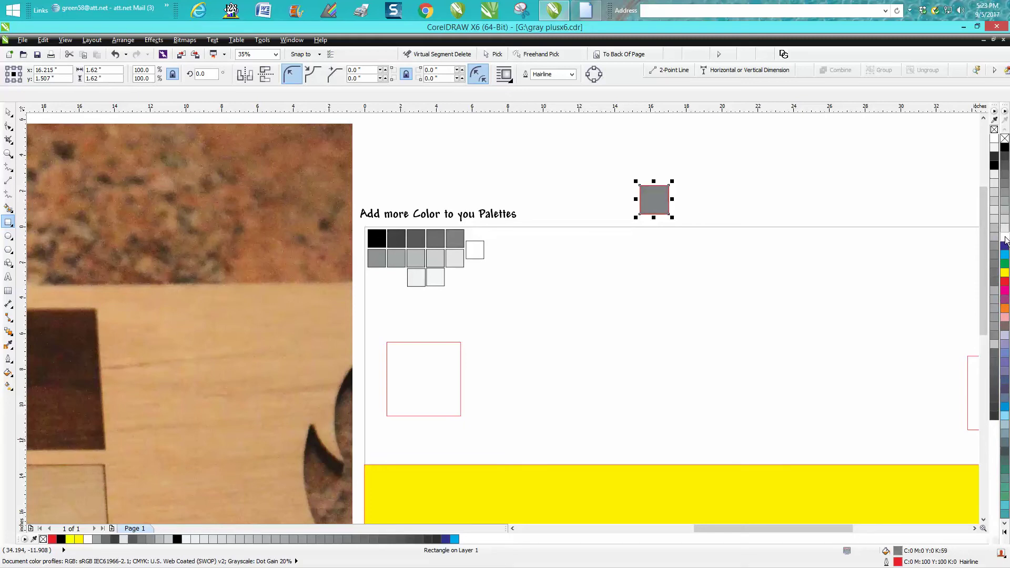
left_click(1007, 241, "ctrl")
left_click(1006, 241, "ctrl")
left_click(1006, 241, "ctrl")
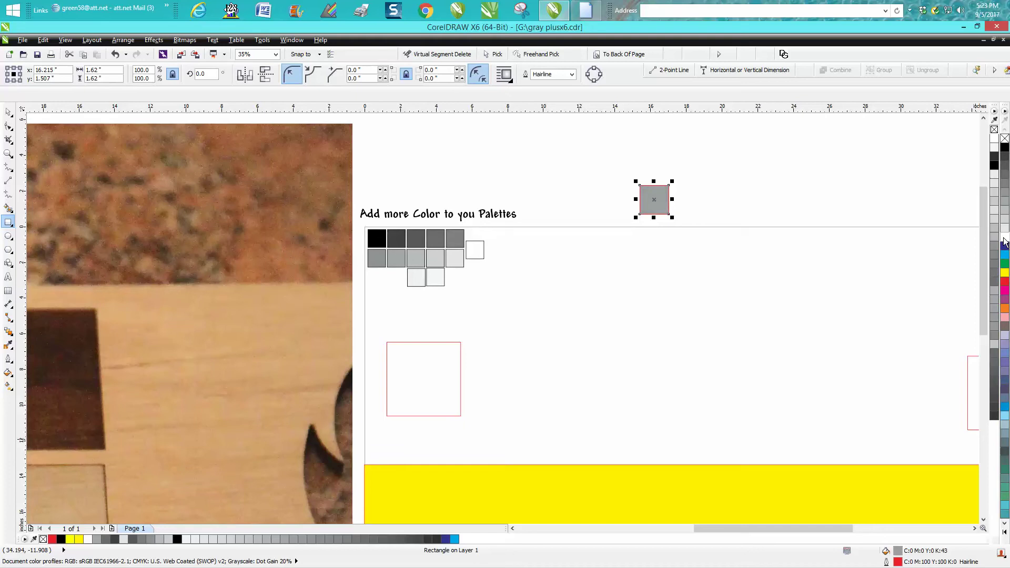
left_click(1006, 241, "ctrl")
left_click(1005, 240, "ctrl")
left_click(1004, 240, "ctrl")
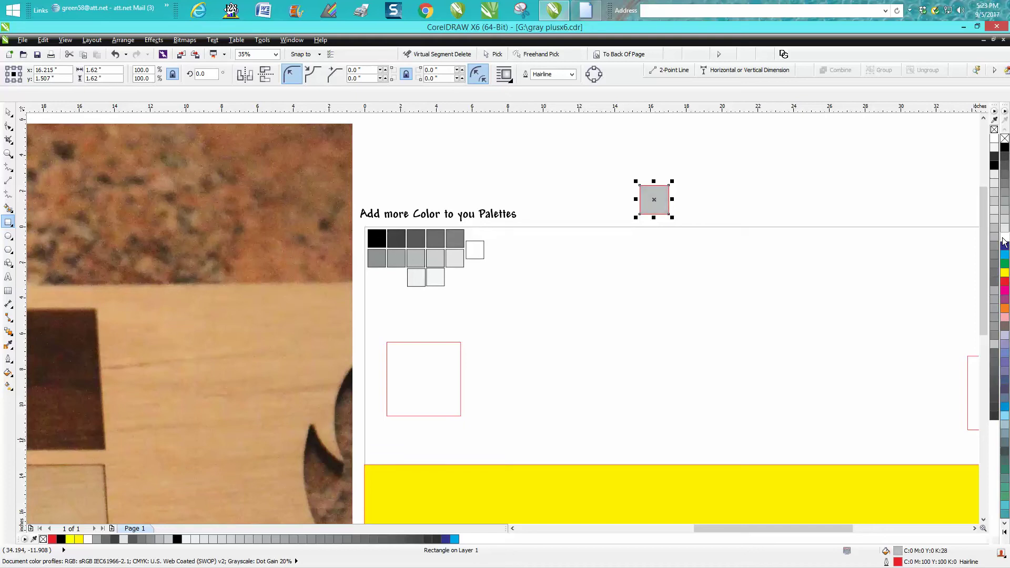
left_click(1004, 242, "ctrl")
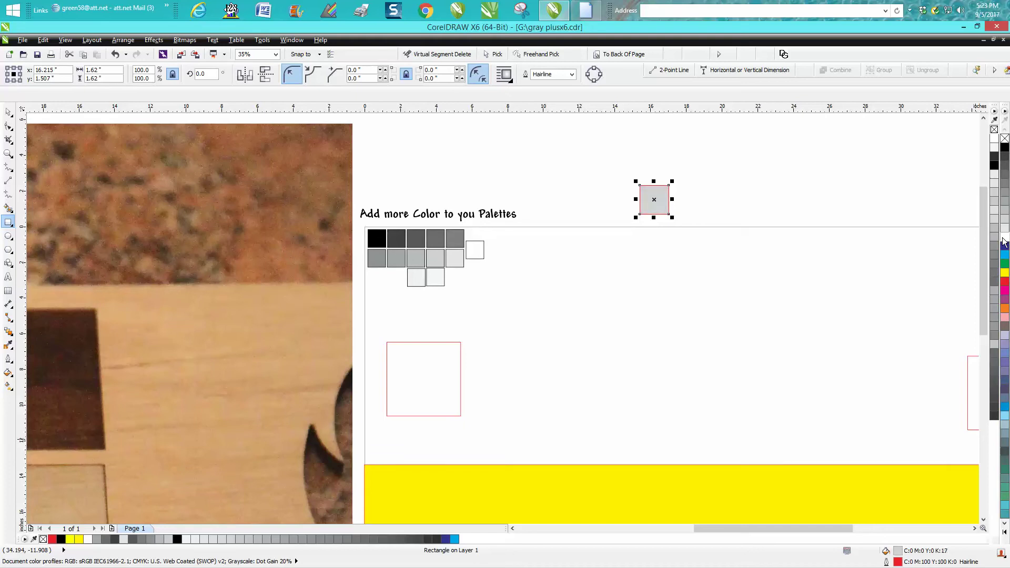
left_click(1004, 243, "ctrl")
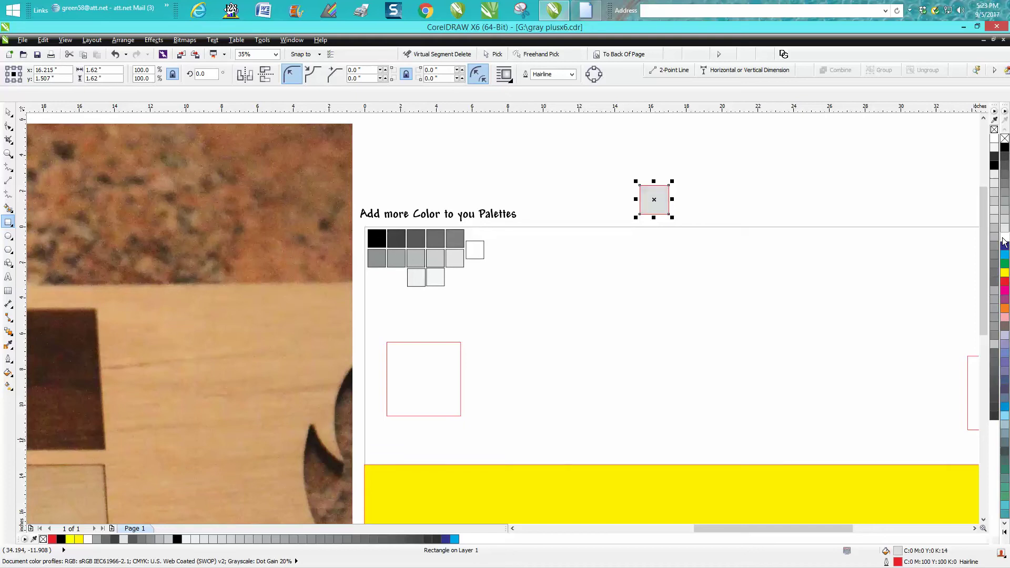
Tint the square more reddish until it becomes light pink (C0 M27 Y27 K10)
left_click(1006, 283, "ctrl")
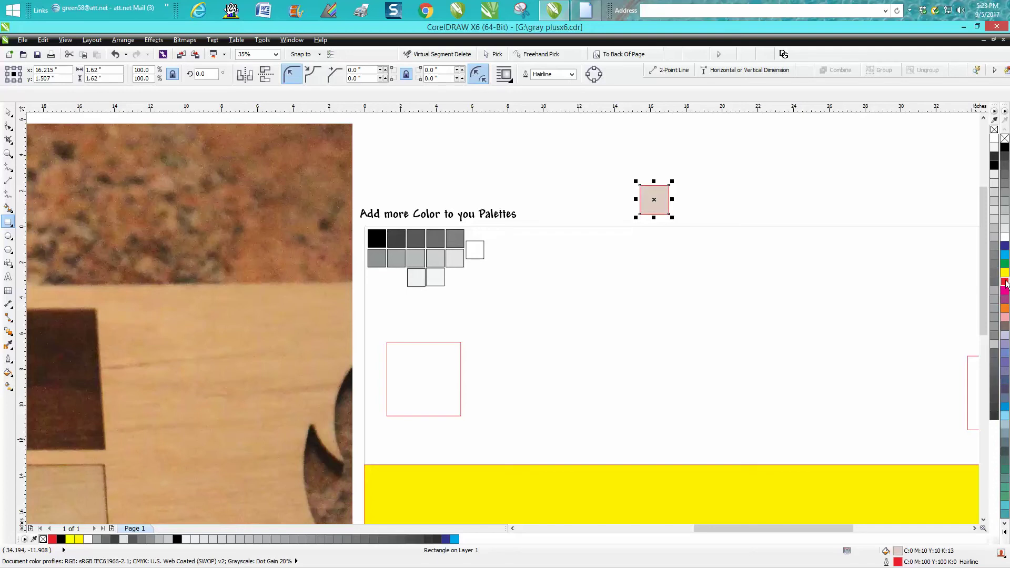
left_click(1006, 284, "ctrl")
left_click(1007, 284, "ctrl")
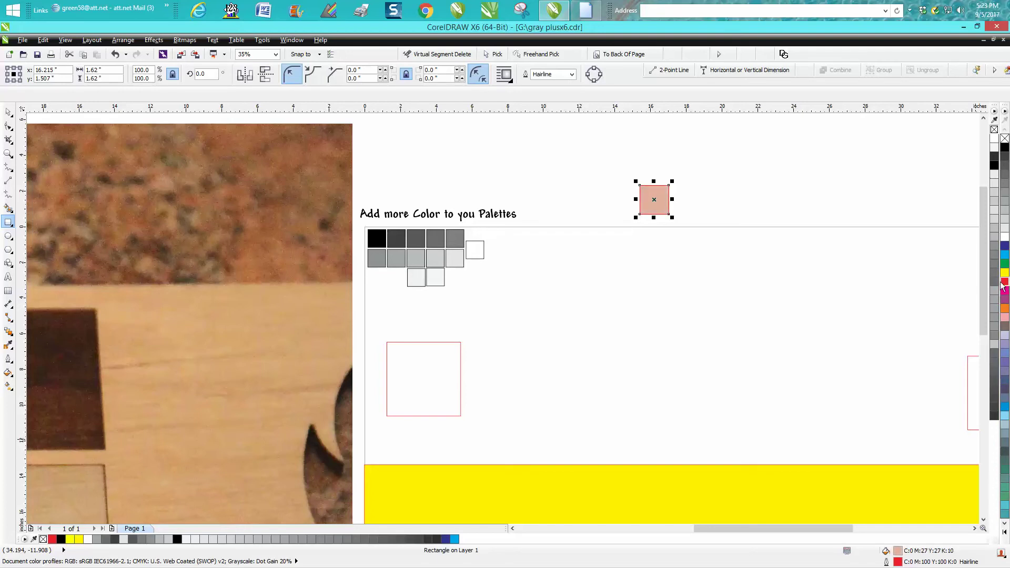
Delete the pink test square
key("space")
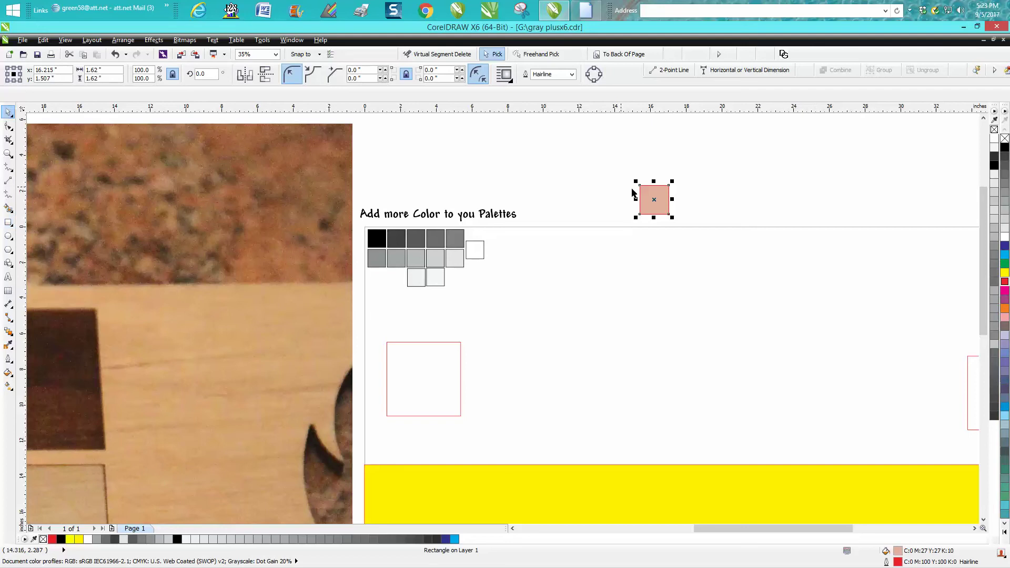
key("Delete")
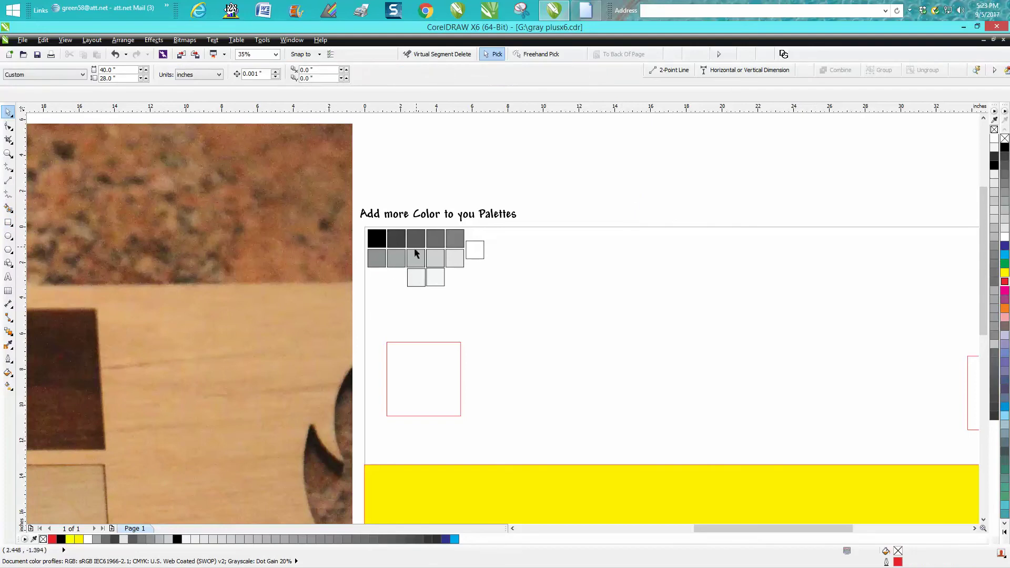
scroll(465, 325, "down", 2)
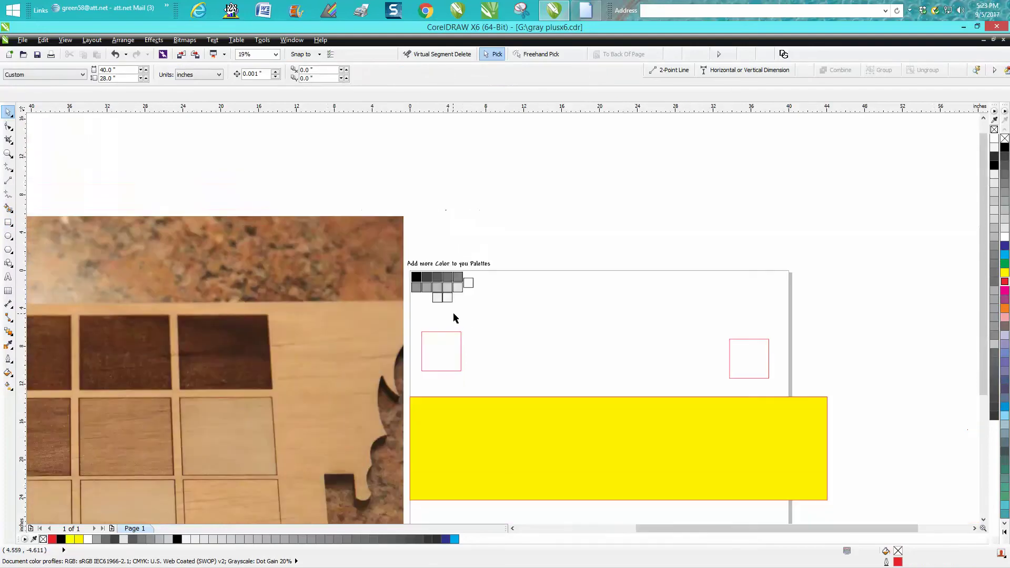
Make the left square black and the right square white, then move the yellow rectangle up behind them
left_click(455, 338)
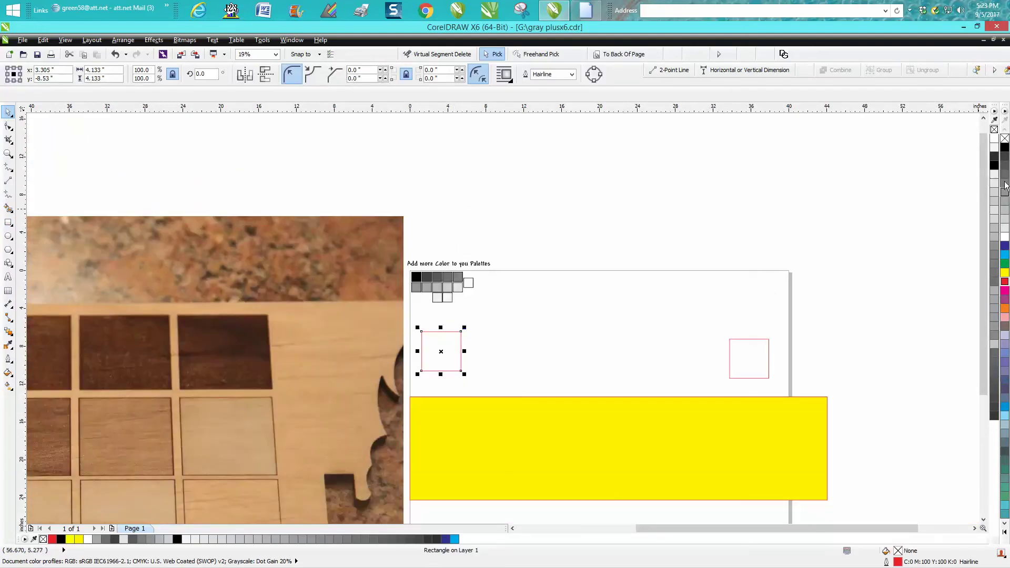
left_click(1005, 150)
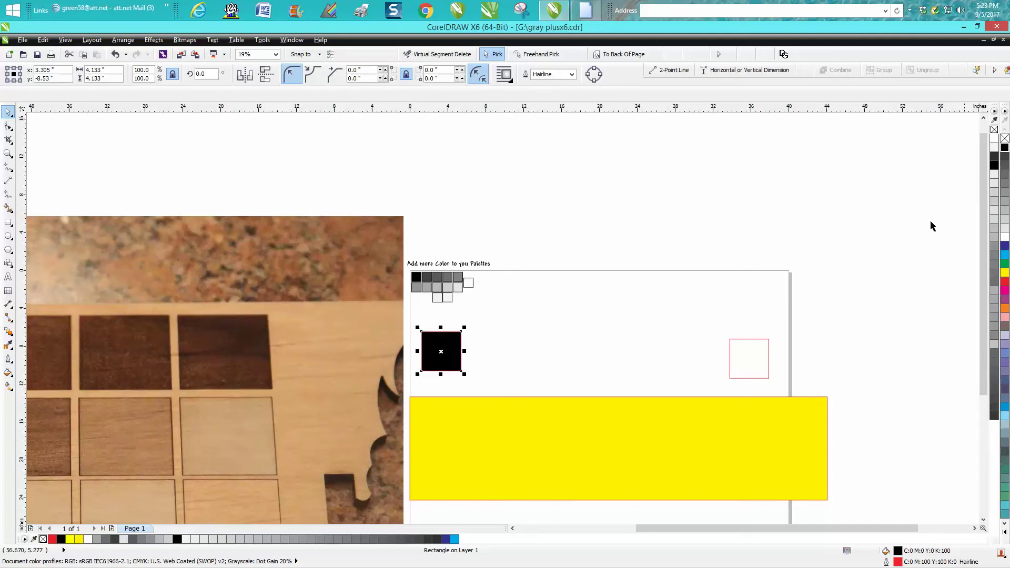
left_click(760, 356)
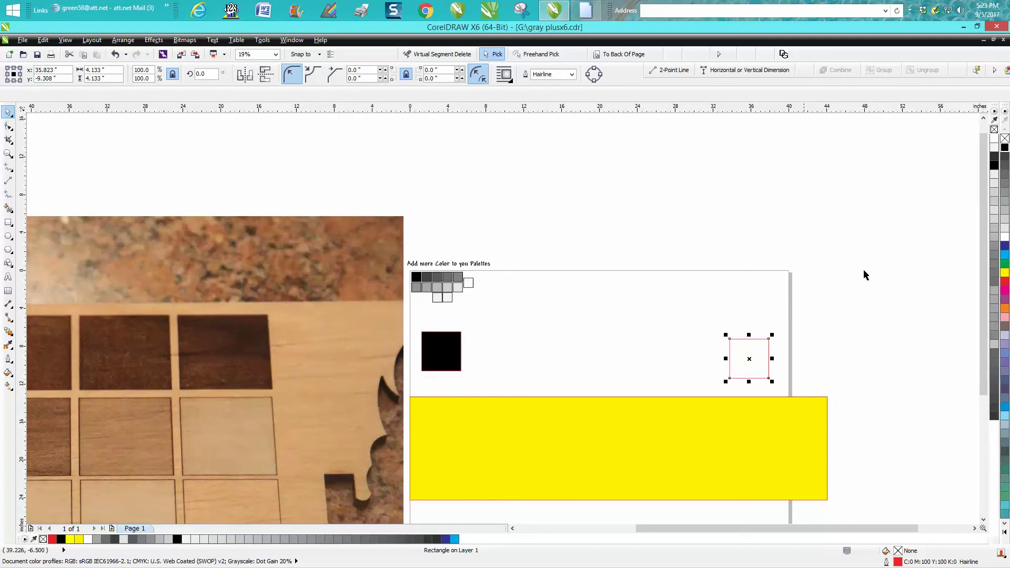
left_click(1005, 238)
left_click_drag(703, 445, 708, 364)
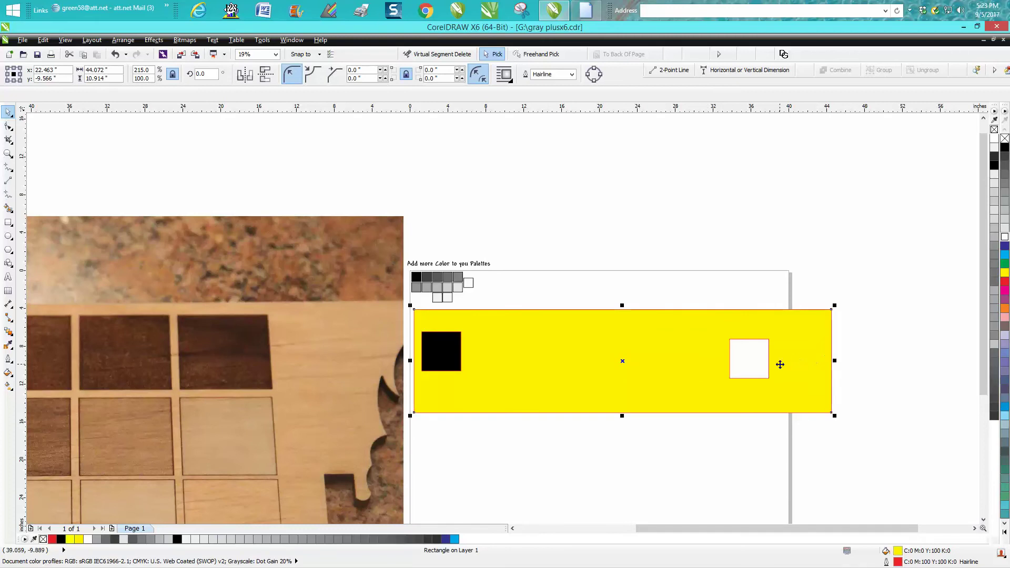
left_click(90, 158)
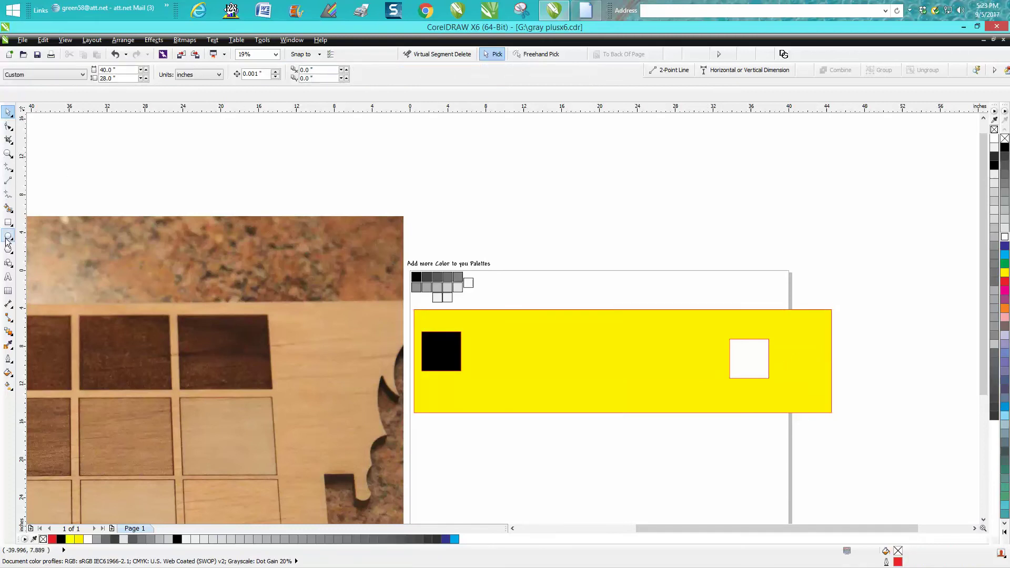
Blend the black square into the white square with the Blend tool in 20 steps
left_click(9, 331)
left_click(42, 331)
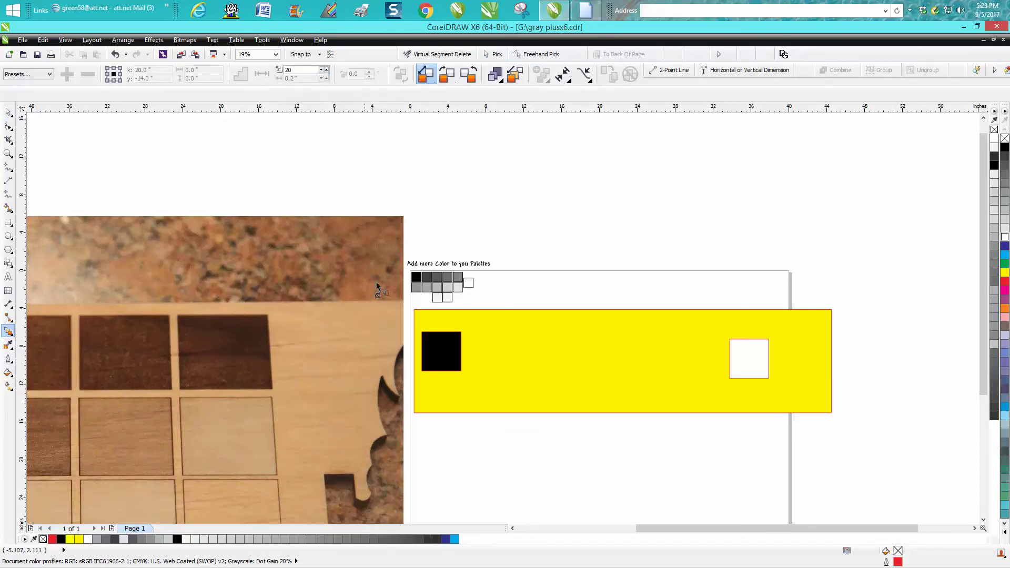
left_click_drag(444, 353, 743, 367)
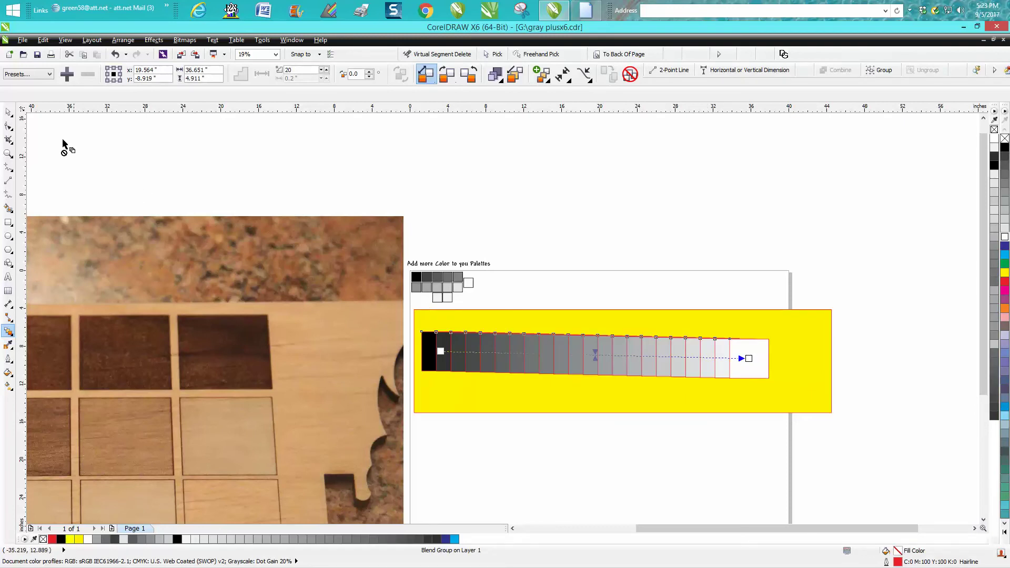
Break the blend group apart and ungroup it into individual gray squares
left_click(8, 112)
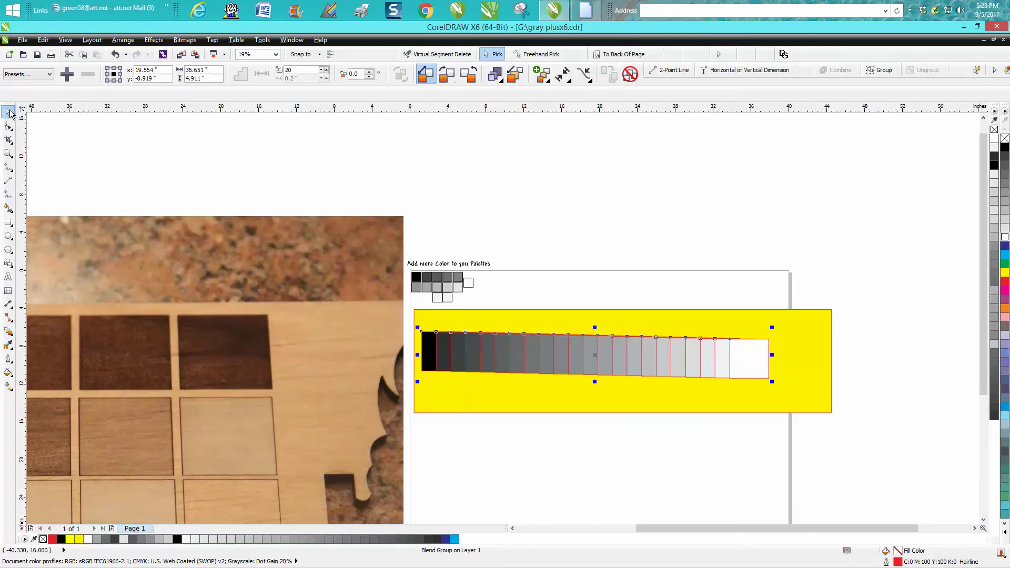
left_click(123, 40)
left_click(157, 158)
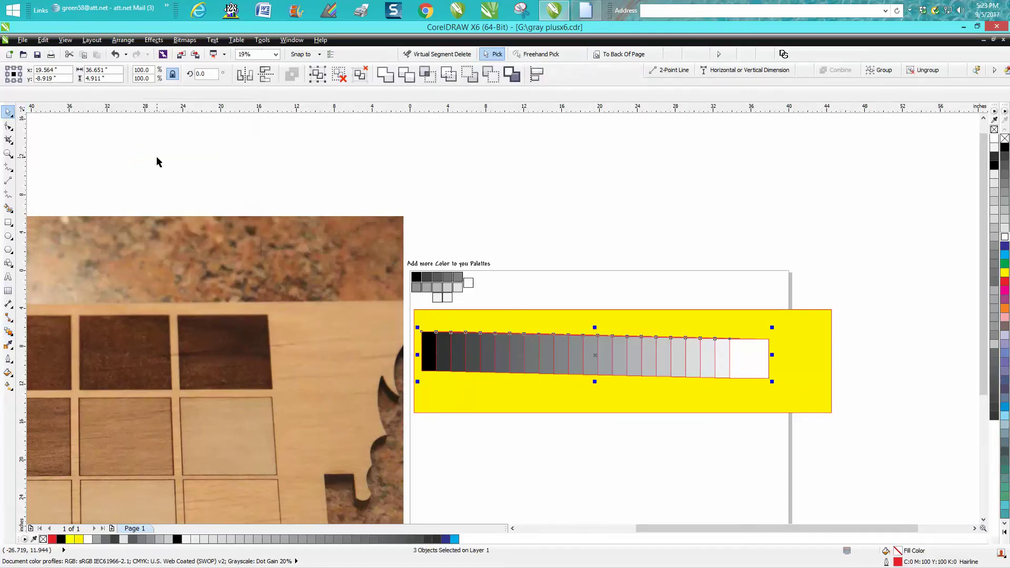
left_click(128, 42)
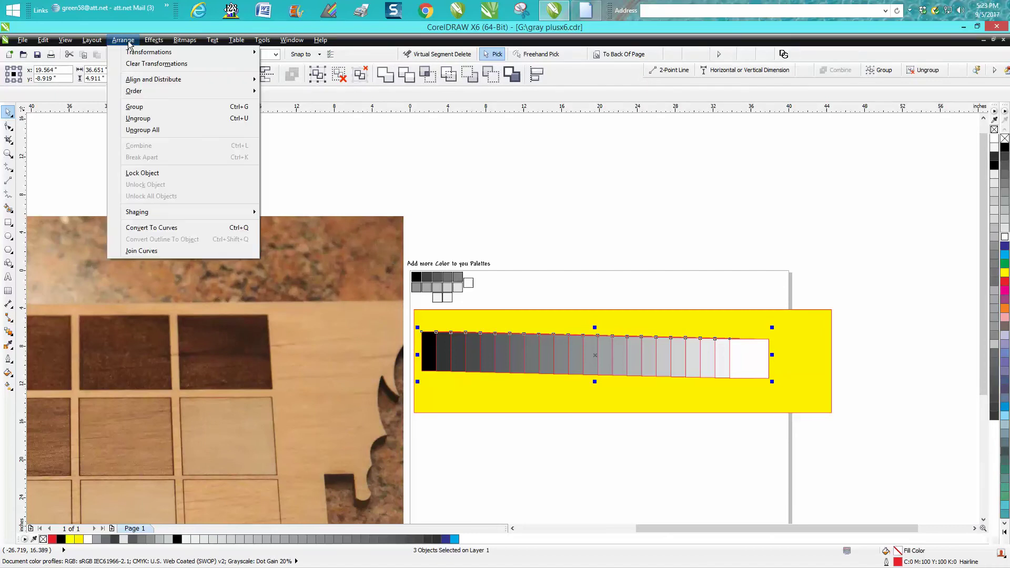
left_click(139, 119)
key("Escape")
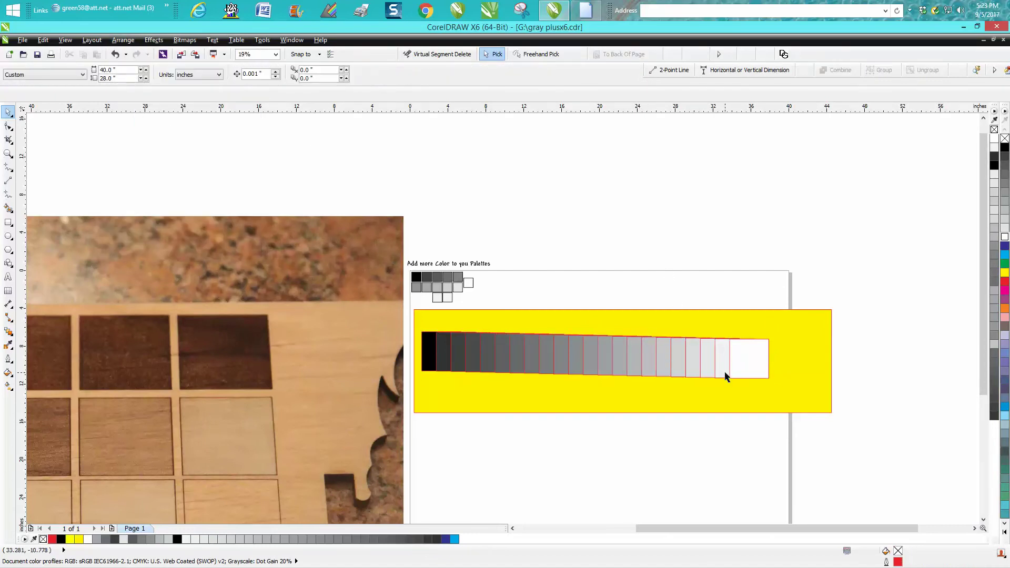
Drag the white end square up-right and the next two light gray squares down into the yellow area
left_click(724, 361)
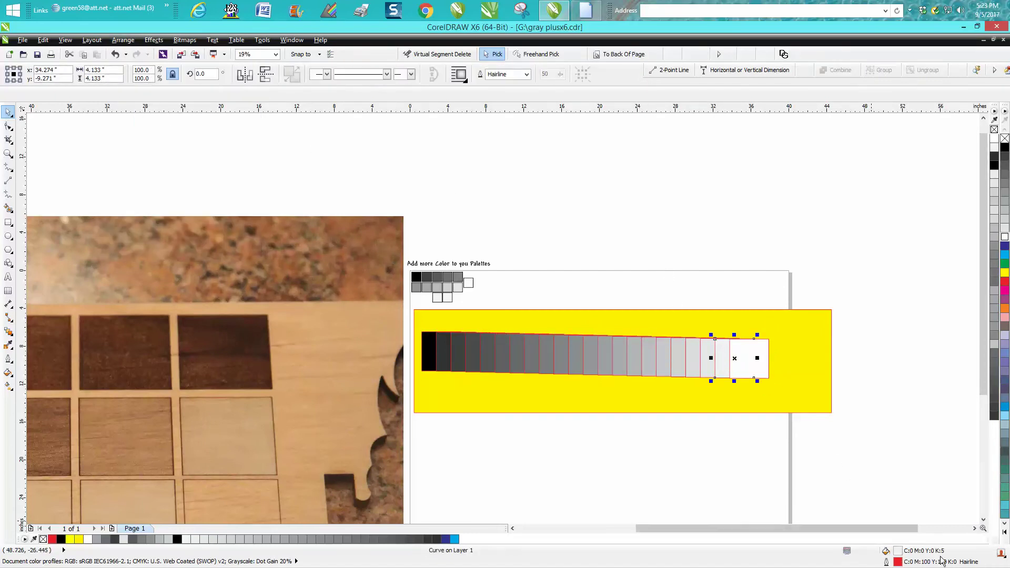
left_click(758, 356)
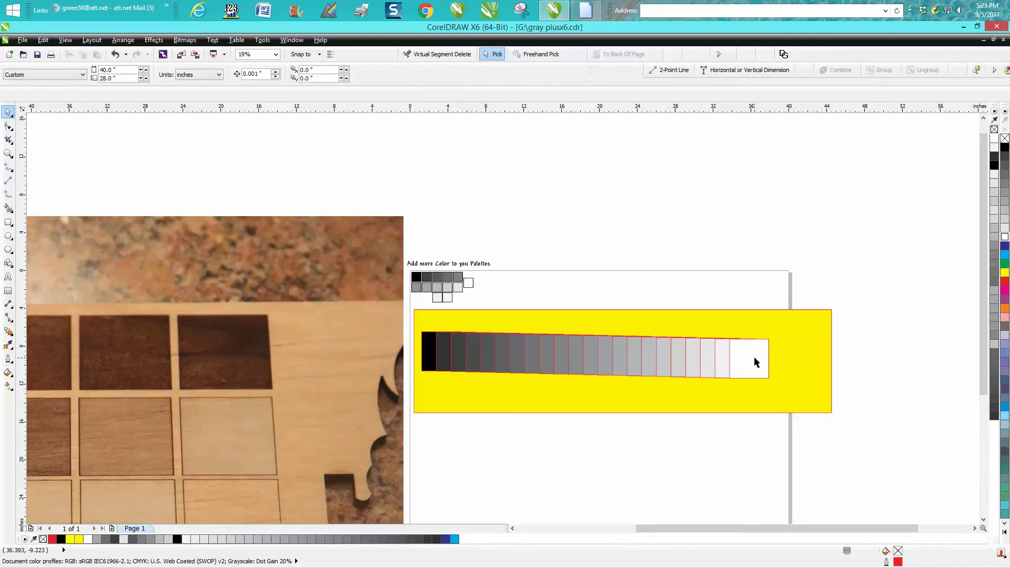
left_click_drag(760, 354, 805, 328)
left_click(742, 359)
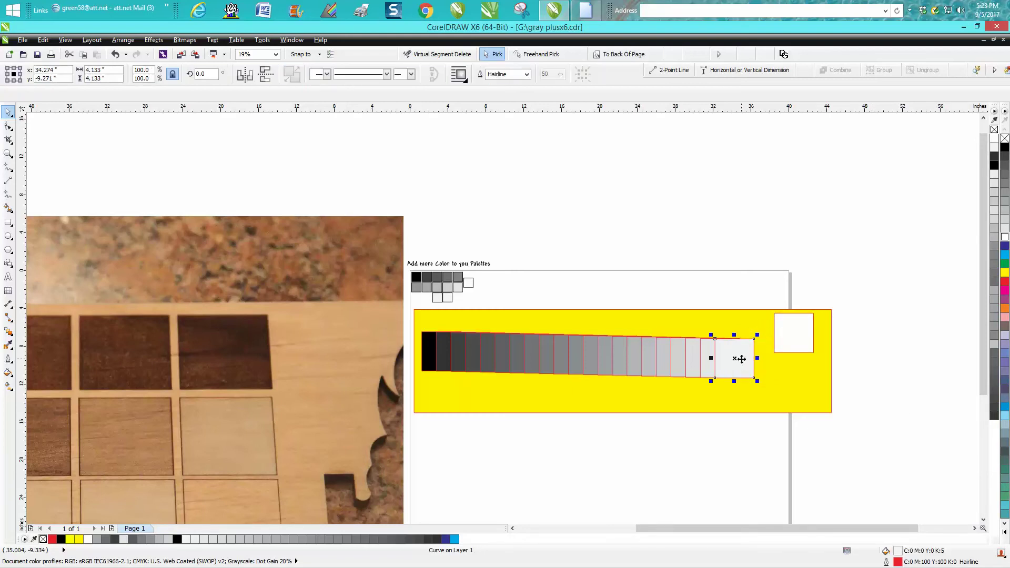
left_click_drag(742, 359, 783, 385)
left_click(727, 360)
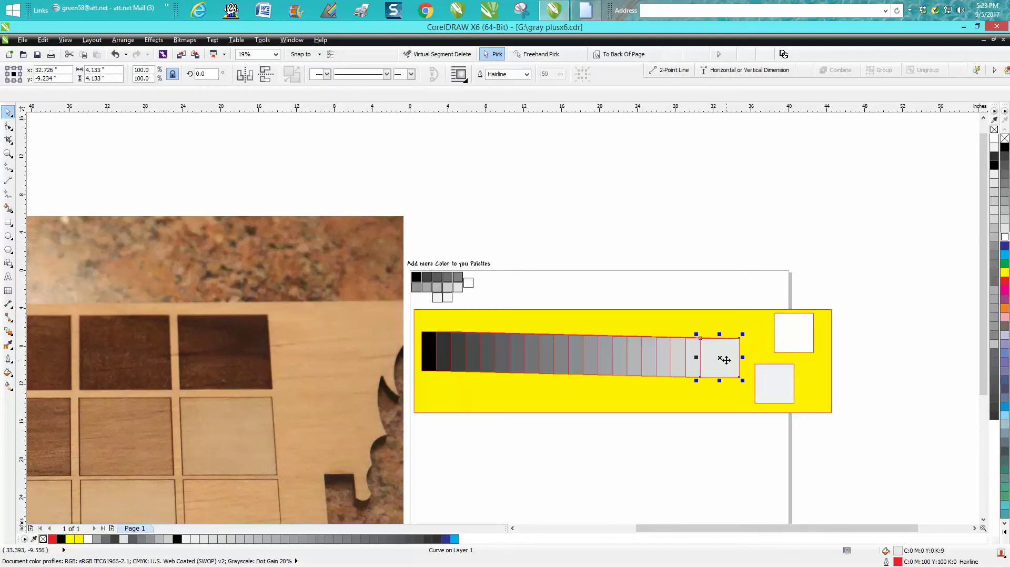
left_click_drag(727, 360, 747, 380)
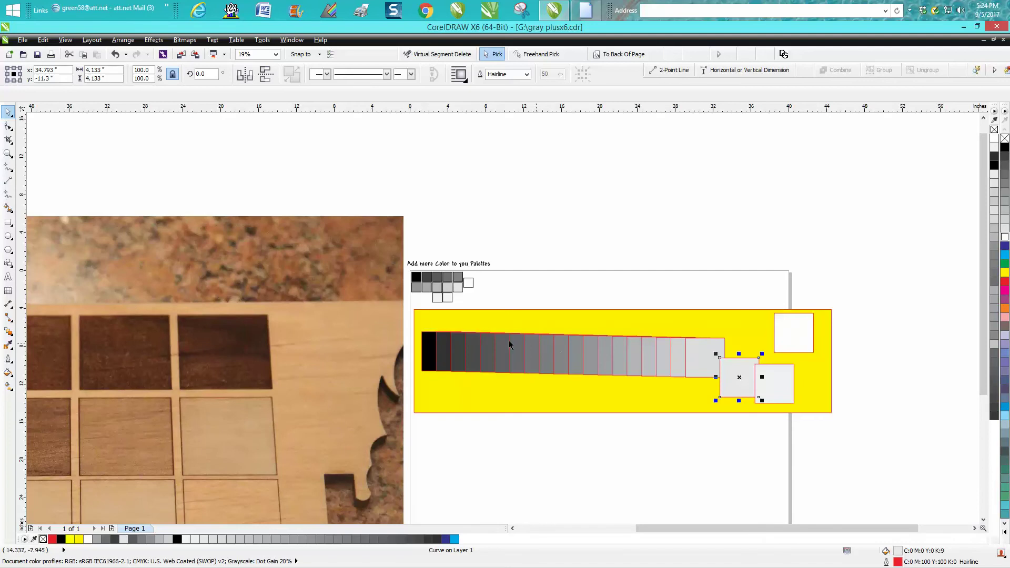
Delete the wood photo, the small gray swatch squares and the yellow rectangle
left_click(367, 244)
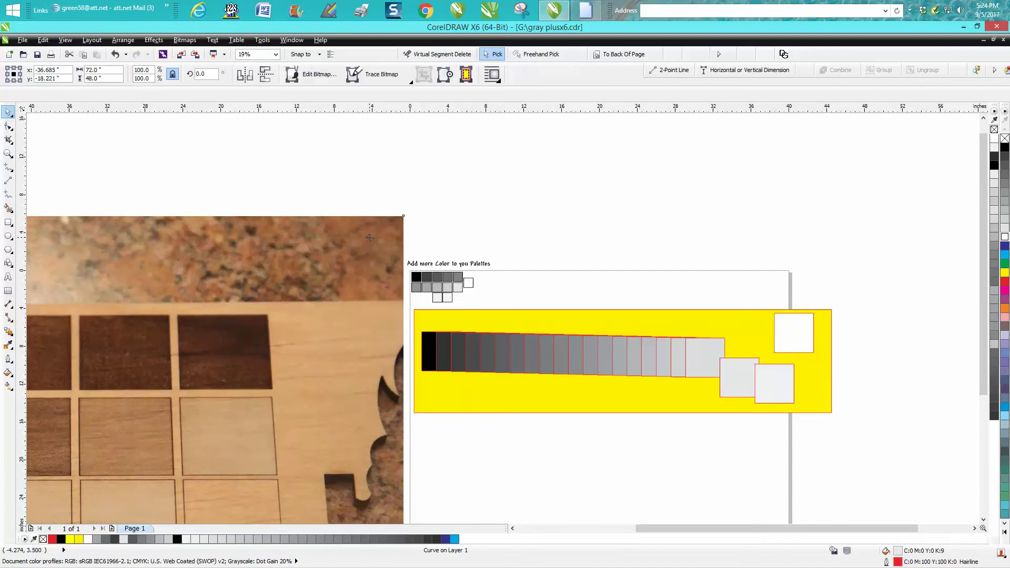
key("Delete")
left_click_drag(388, 242, 509, 308)
key("Delete")
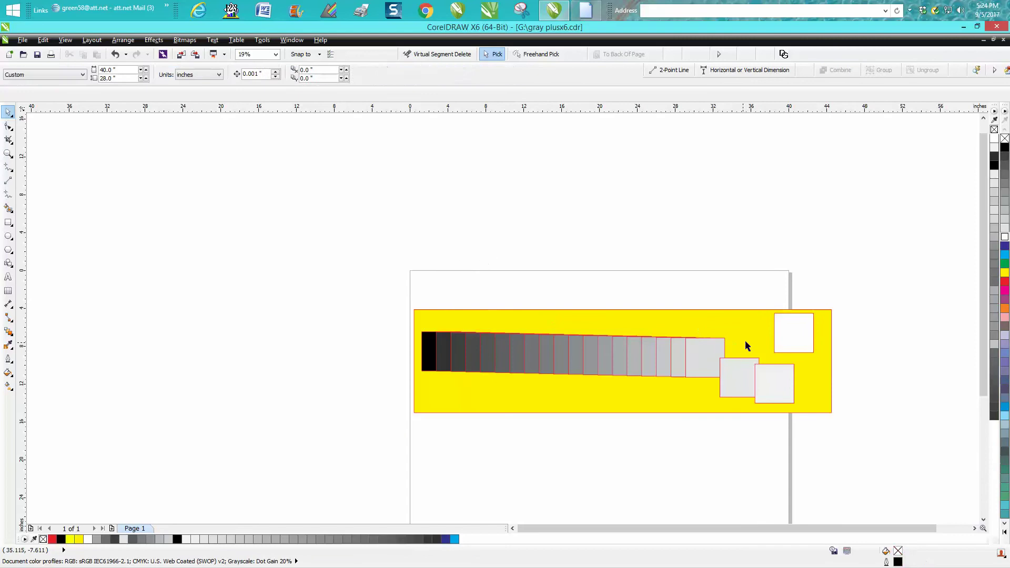
left_click(758, 343)
key("Delete")
scroll(674, 418, "down", 3)
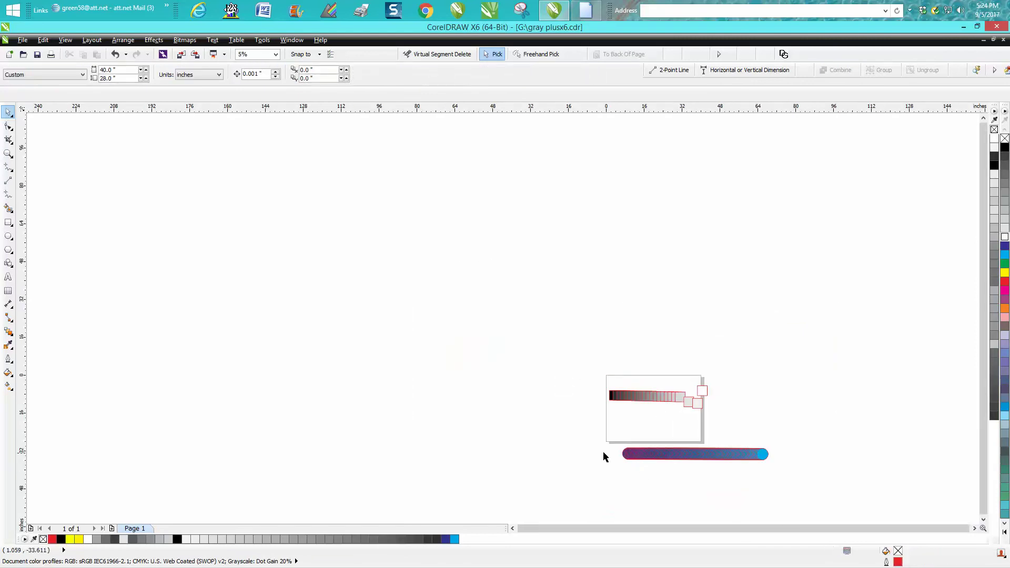
Zoom onto the blue circle blend and drag several circles below the bar, the dark-blue one lowest
left_click(7, 153)
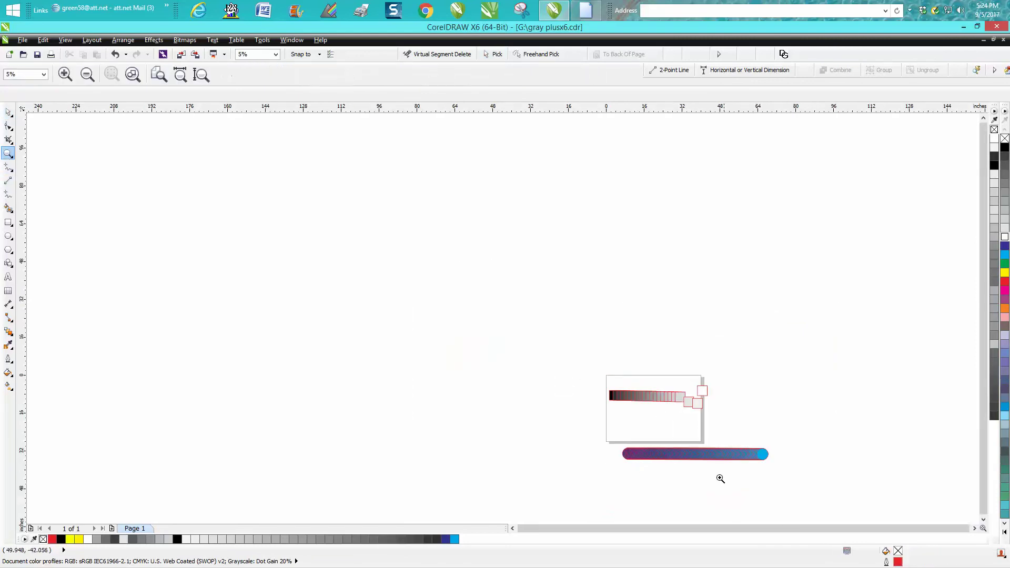
left_click_drag(610, 445, 831, 490)
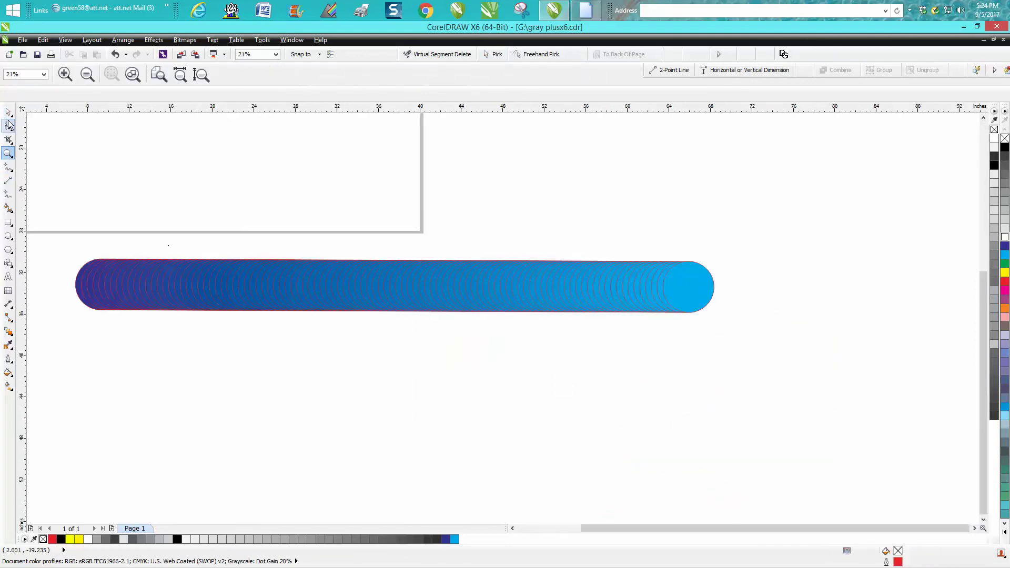
key("space")
left_click(534, 289)
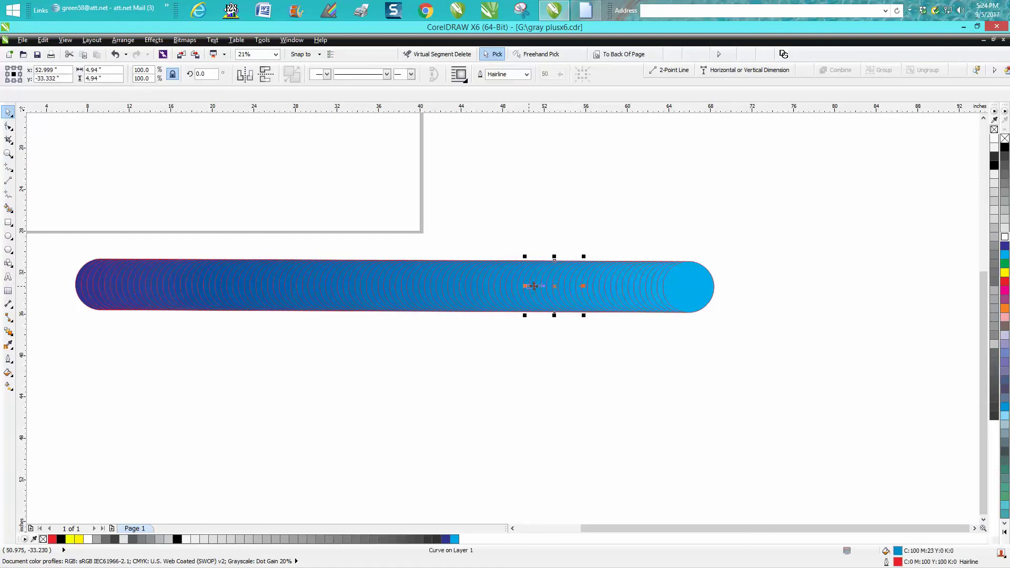
left_click_drag(534, 289, 547, 365)
left_click_drag(681, 303, 596, 364)
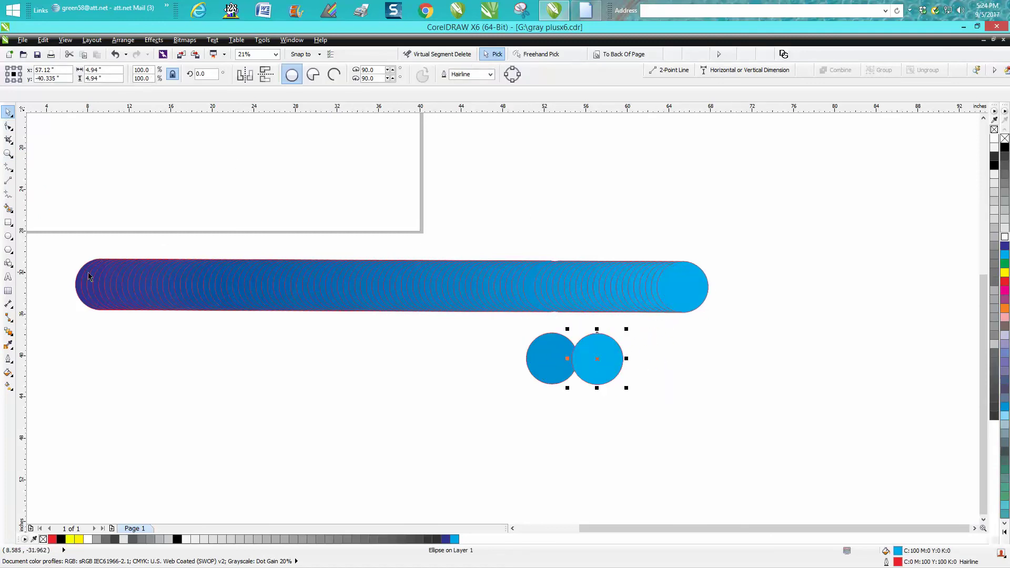
left_click_drag(75, 281, 477, 350)
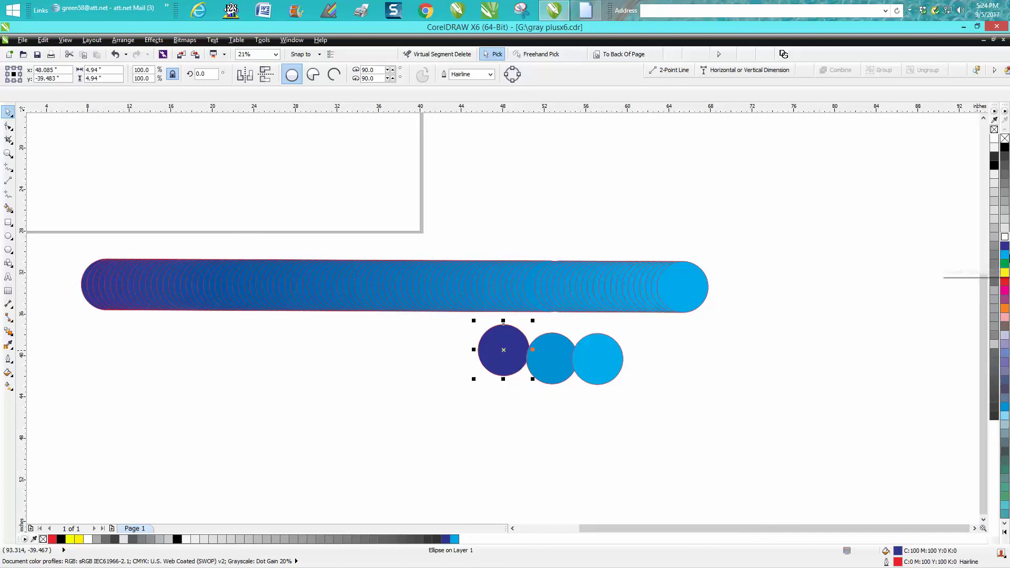
left_click_drag(492, 357, 560, 382)
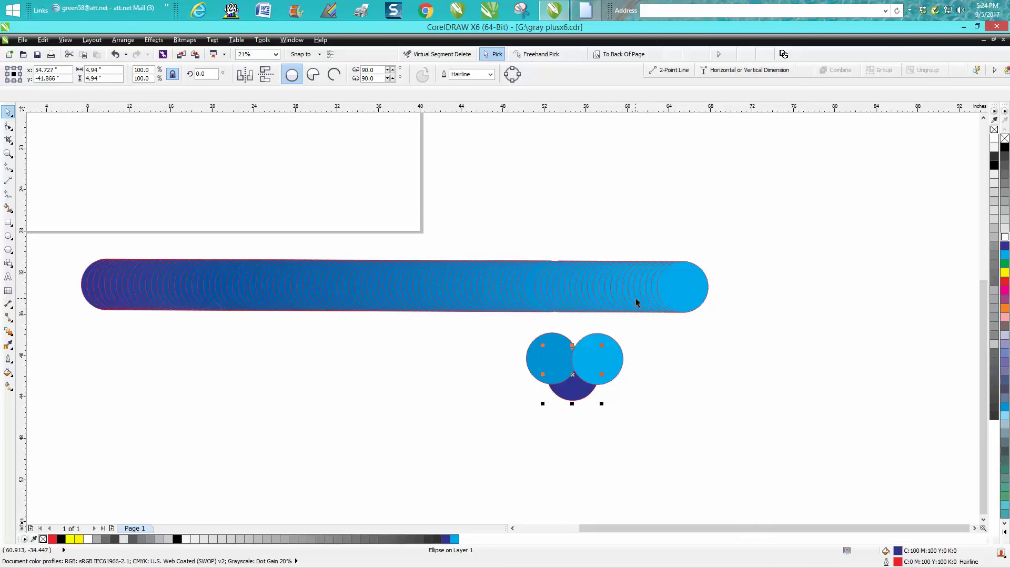
Marquee-select the circle blend with all loose circles and delete them
left_click_drag(46, 226, 757, 446)
key("Delete")
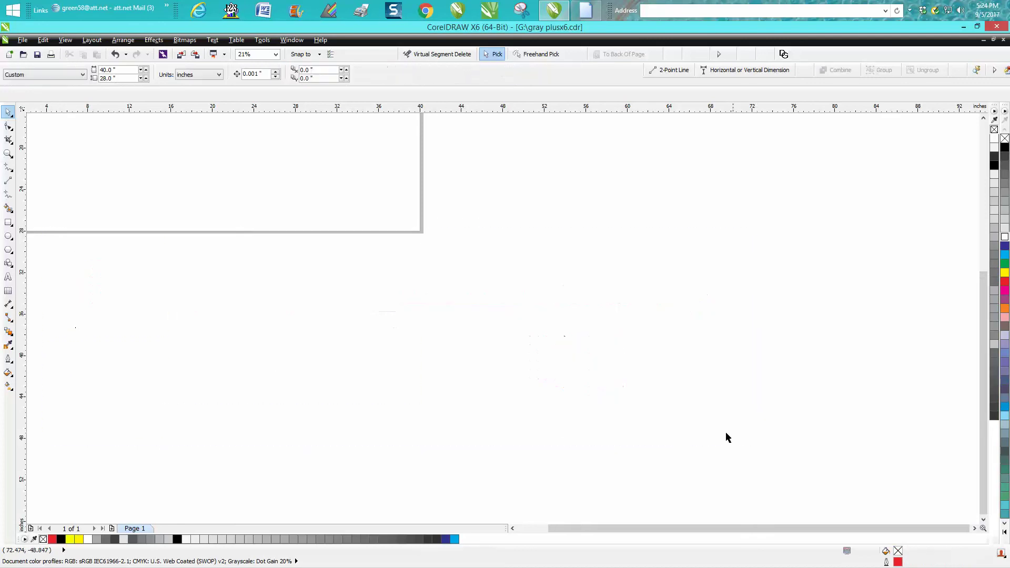
scroll(728, 438, "down", 3)
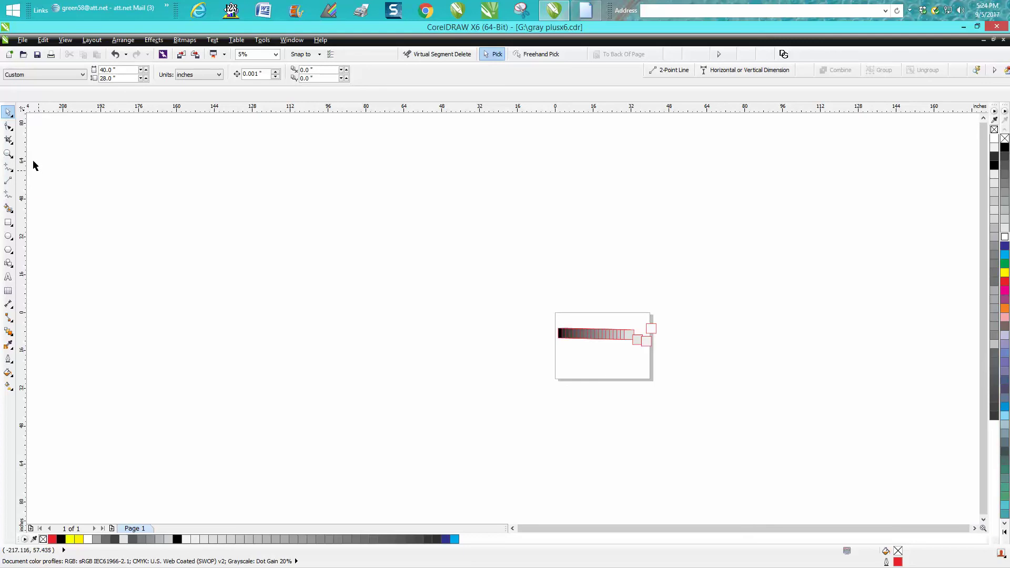
Select all 22 gray squares on the page and remove their outlines
left_click(9, 154)
left_click_drag(521, 297, 728, 398)
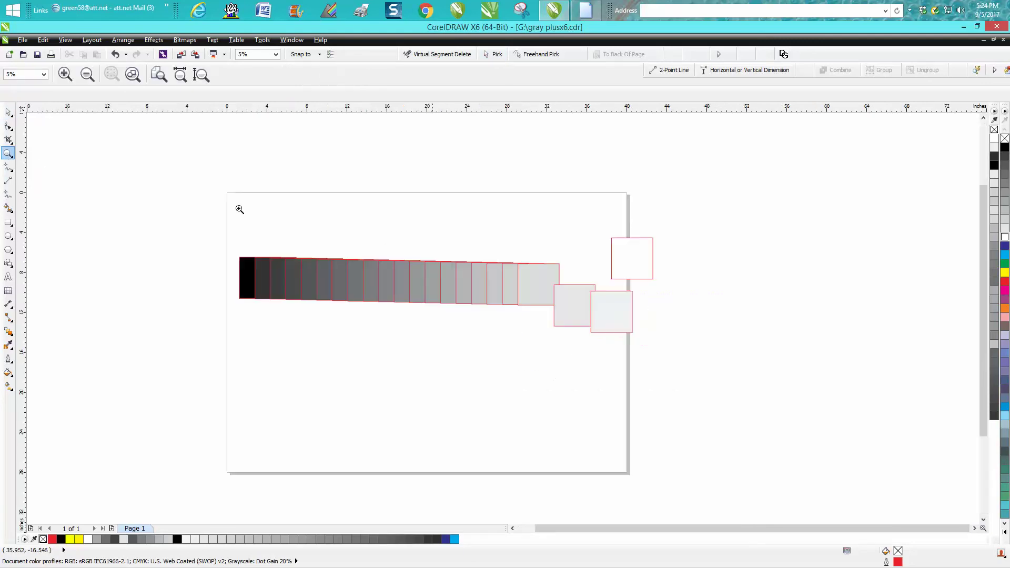
left_click(9, 112)
left_click_drag(151, 167, 707, 370)
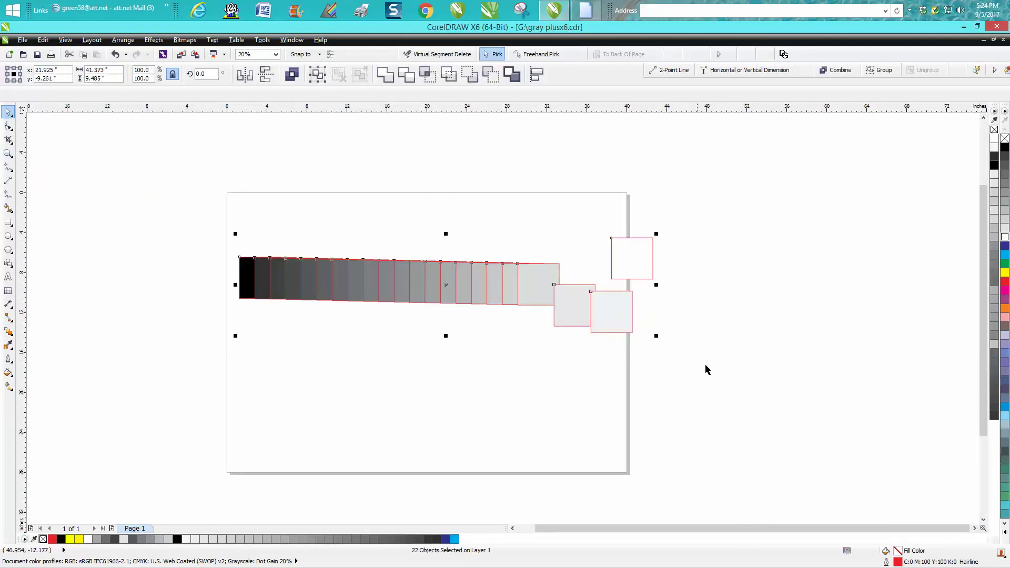
right_click(1006, 138)
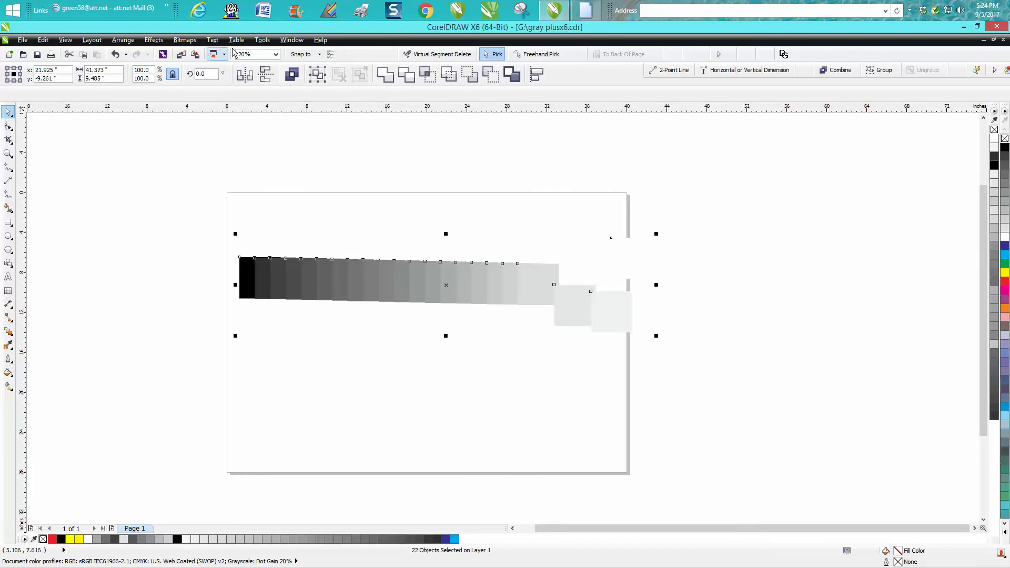
Create a palette from the selection and save it as gray2, replacing the existing file
left_click(292, 41)
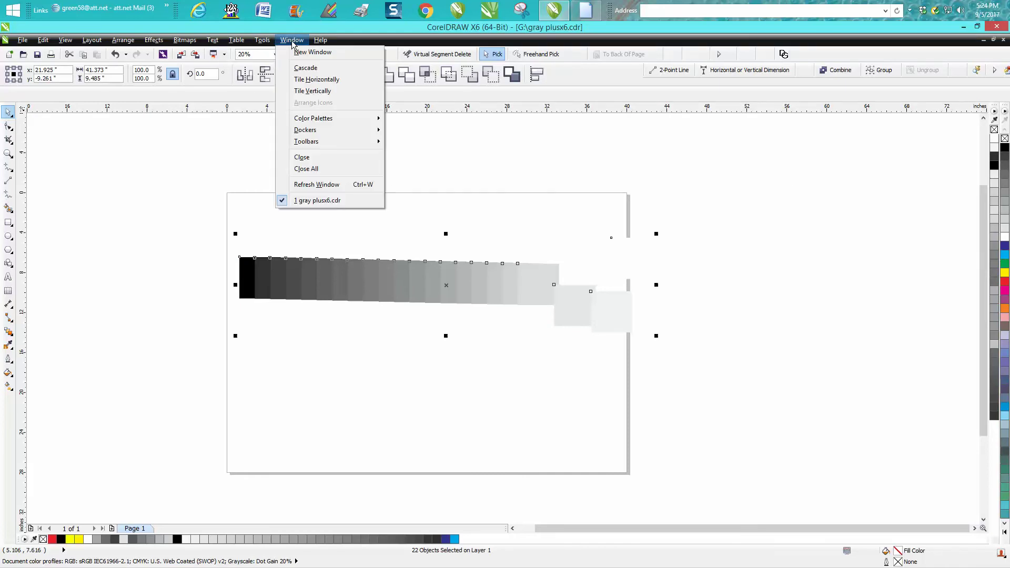
mouse_move(314, 122)
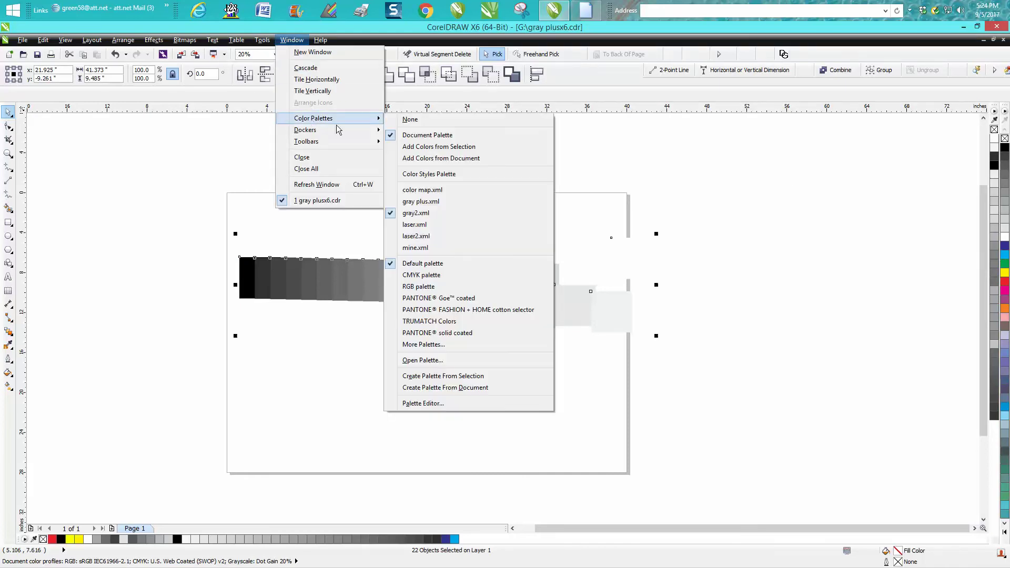
left_click(466, 376)
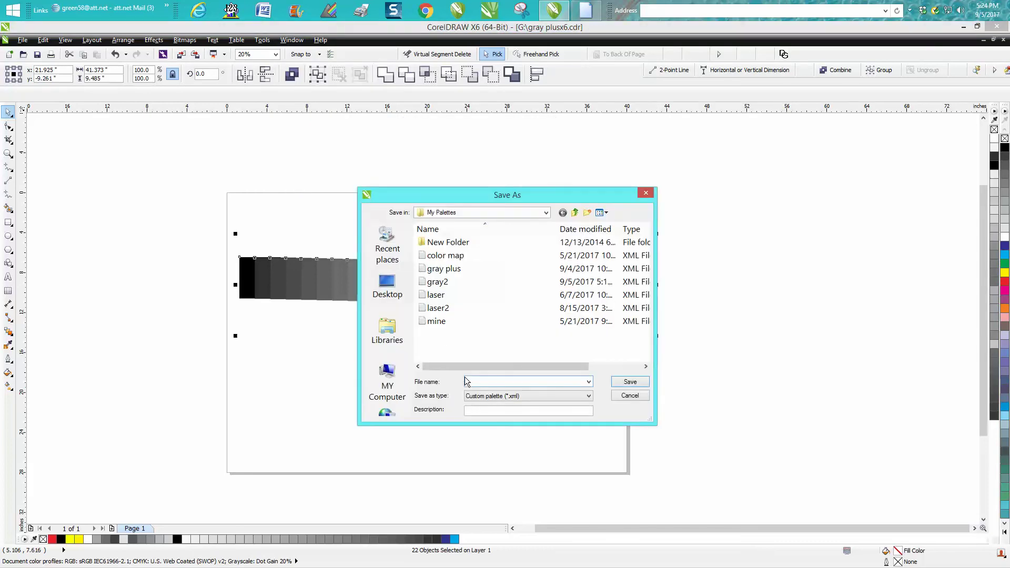
left_click(443, 283)
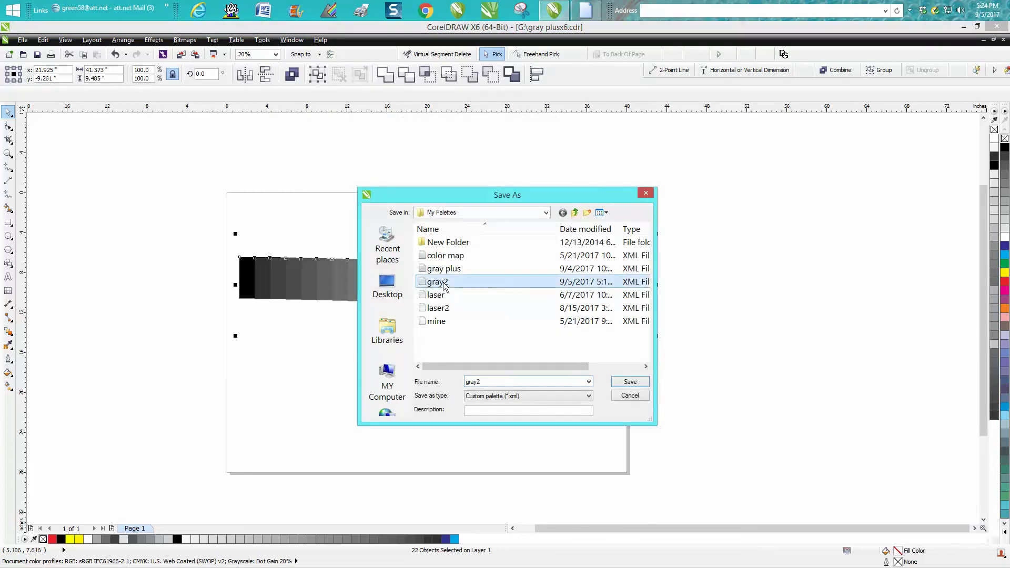
left_click(630, 382)
left_click(534, 304)
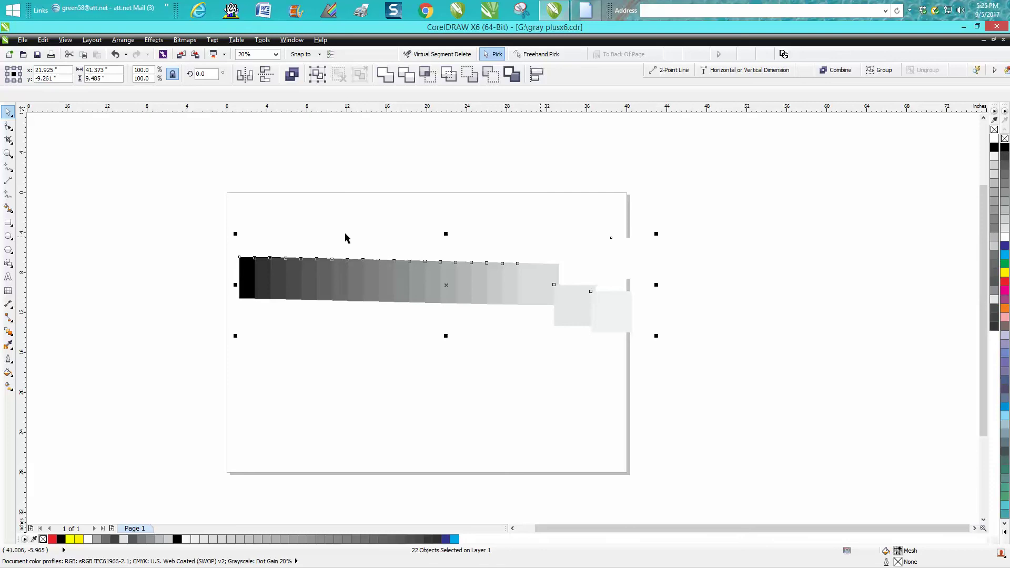
Fill the selected squares with black, then K95, then K91 gray from the palette
left_click(7, 153)
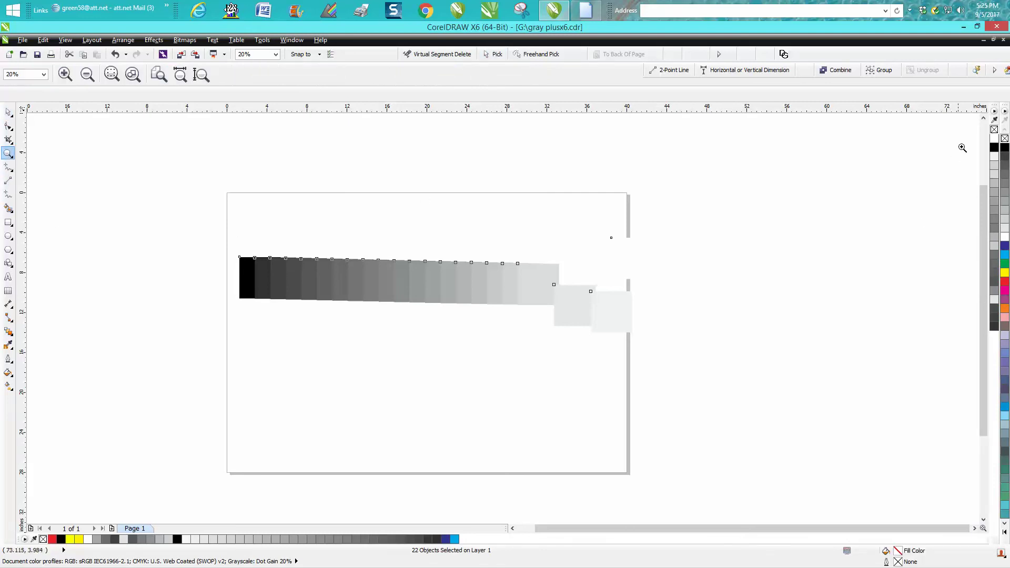
left_click(982, 221)
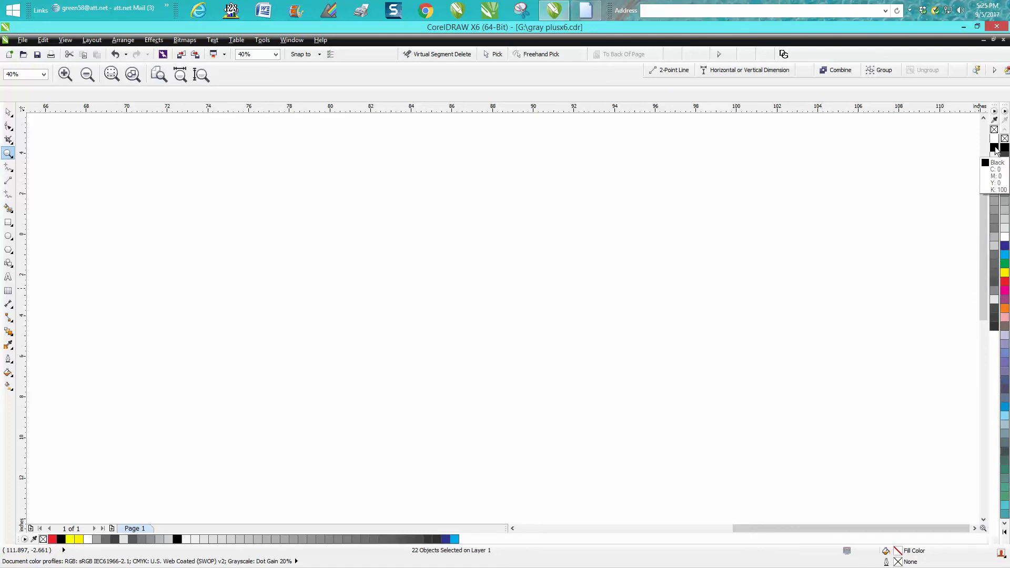
left_click(996, 146)
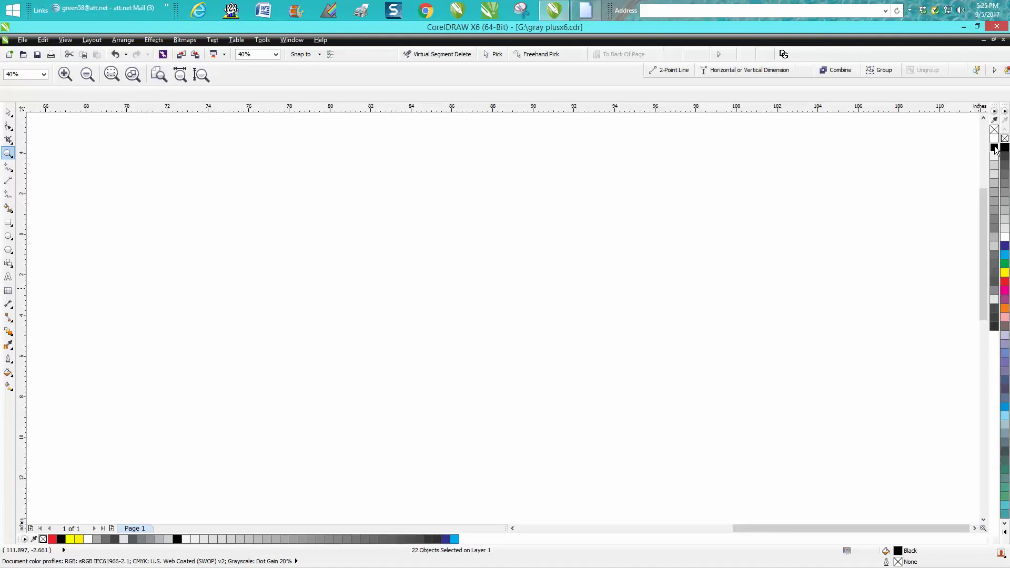
left_click_drag(975, 320, 993, 345)
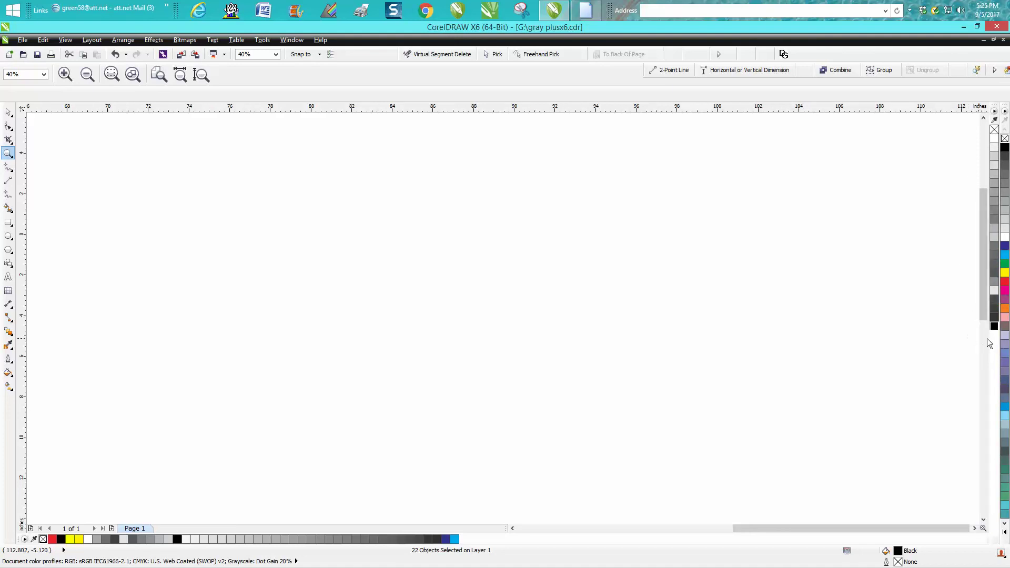
left_click(964, 340)
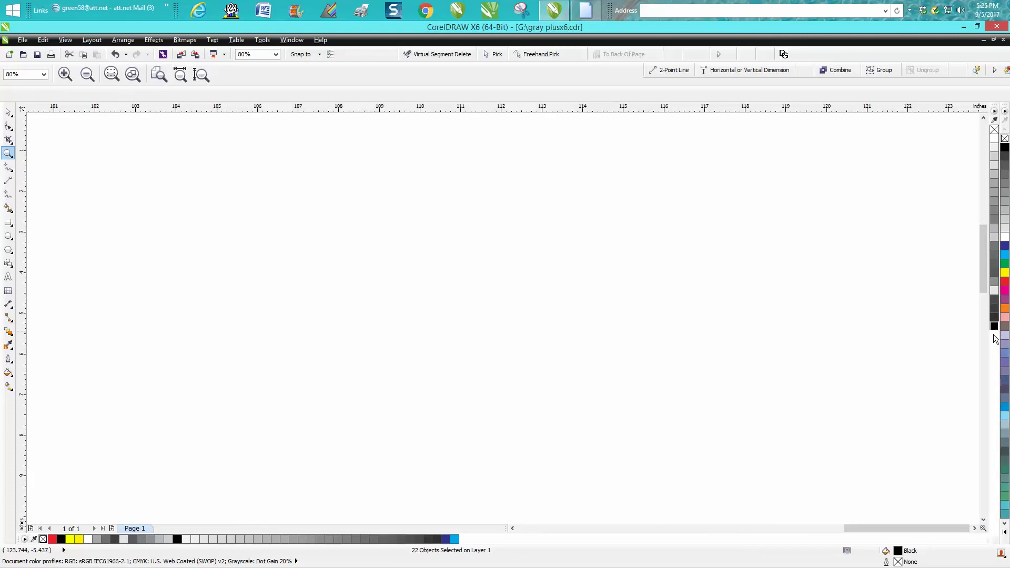
left_click(994, 321)
left_click(994, 313)
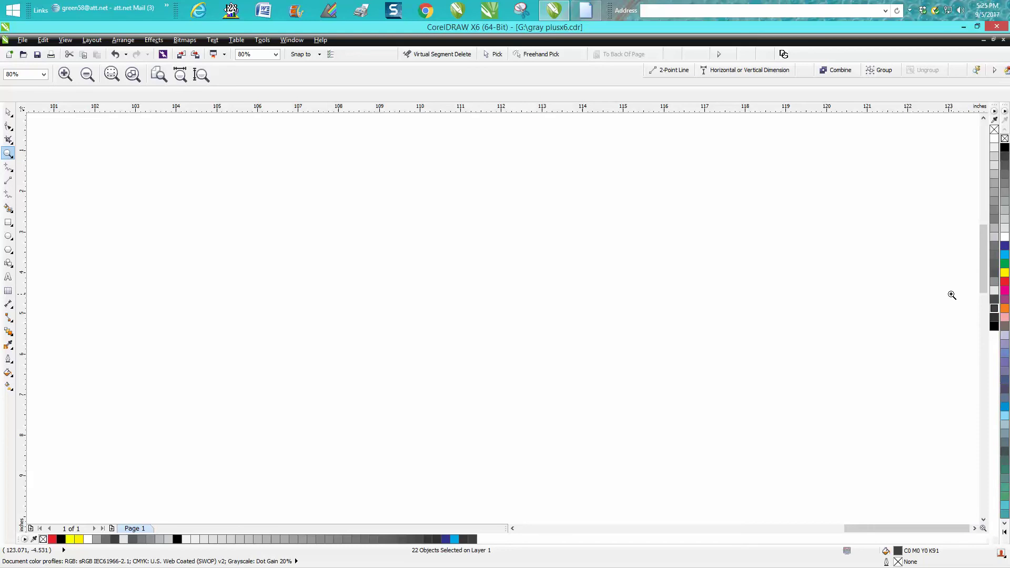
scroll(858, 289, "down", 5)
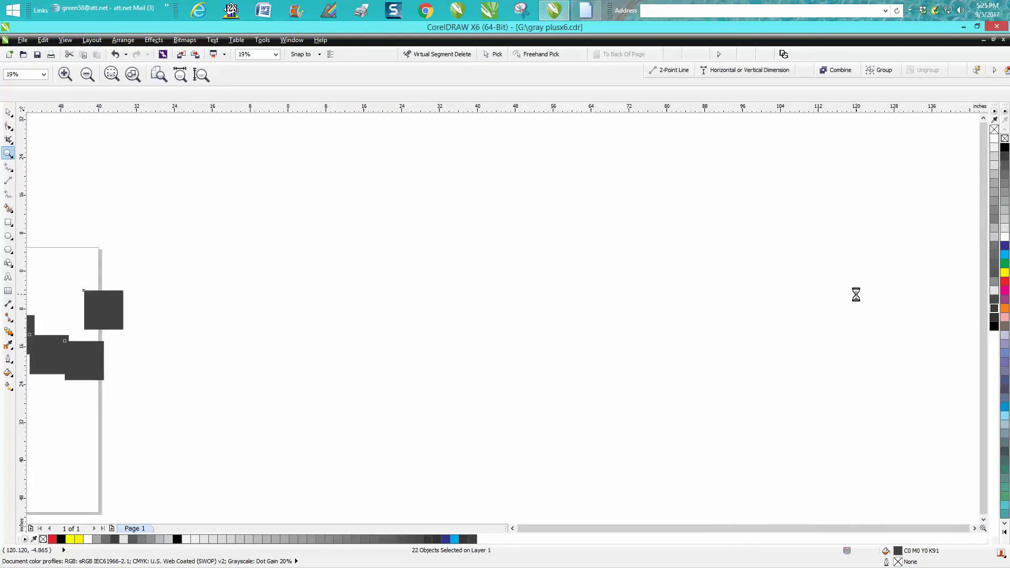
Undo both fills to restore the gray gradient, then move the lightest square over the black end
left_click(114, 54)
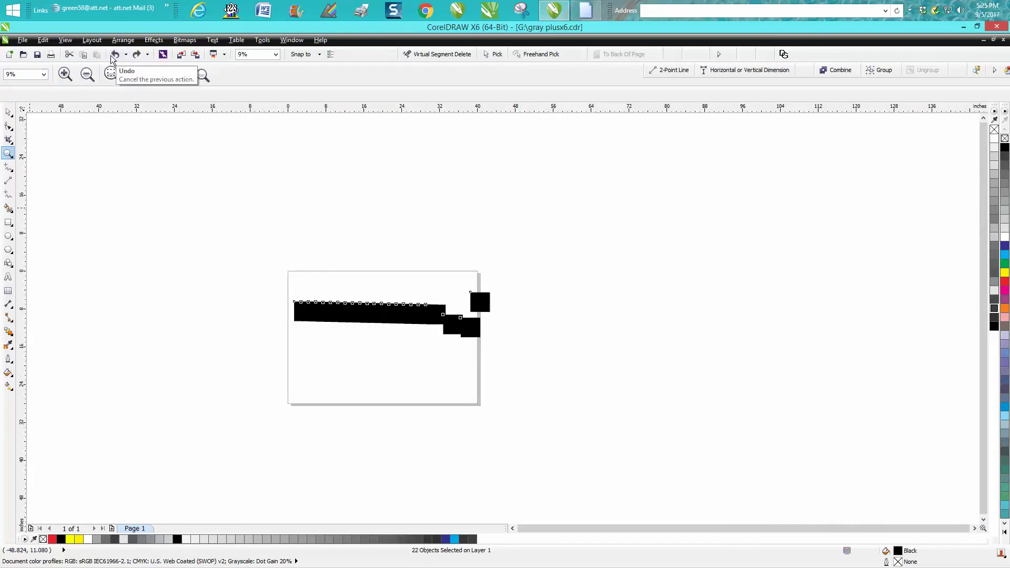
left_click(114, 54)
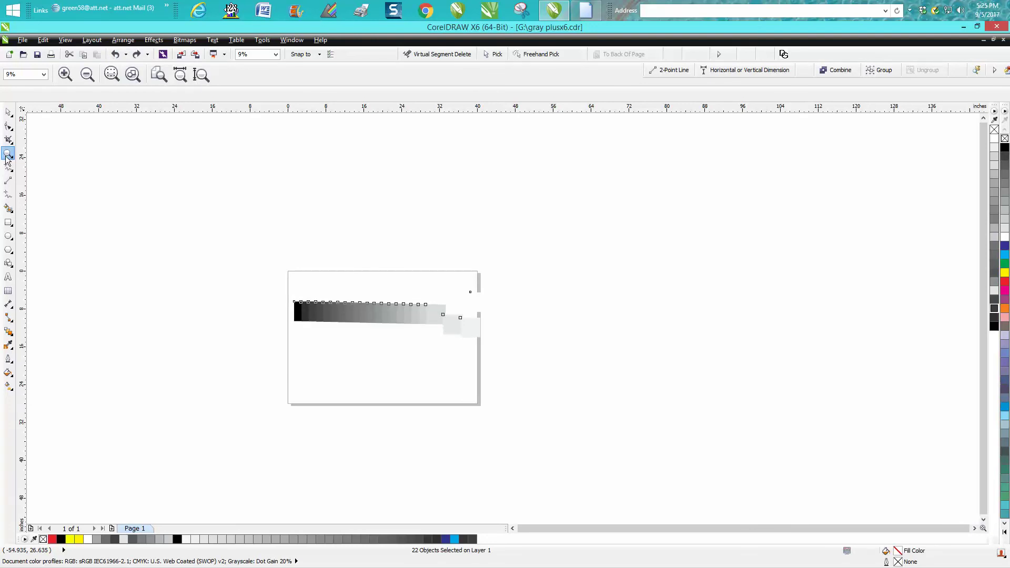
left_click_drag(272, 269, 514, 372)
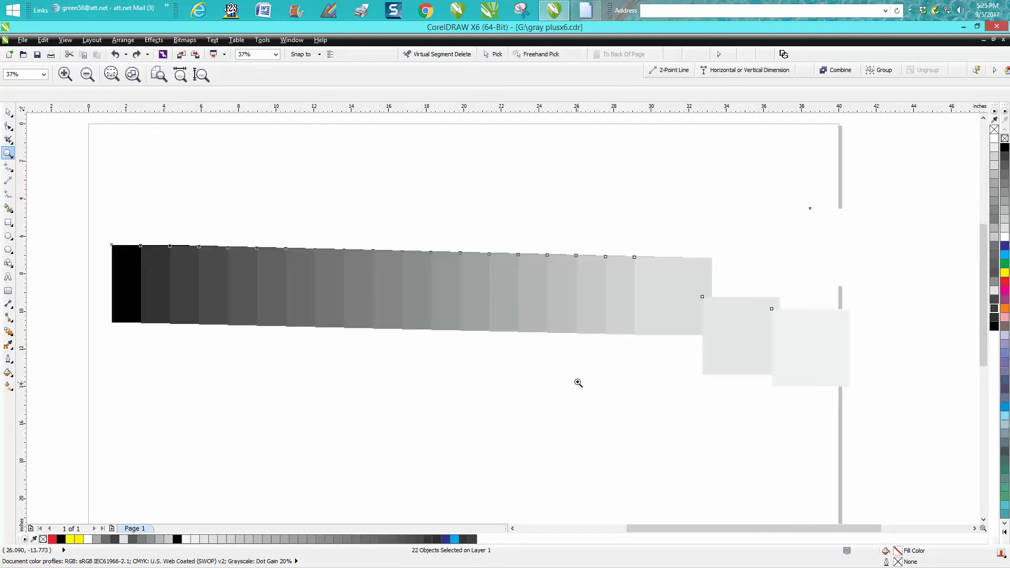
left_click(7, 112)
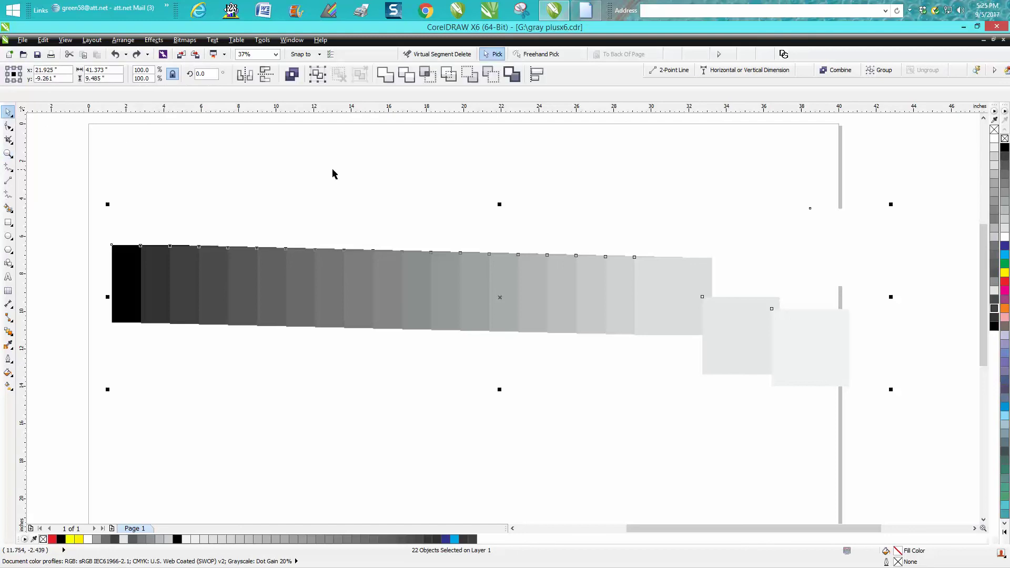
left_click(387, 183)
left_click_drag(682, 293, 173, 306)
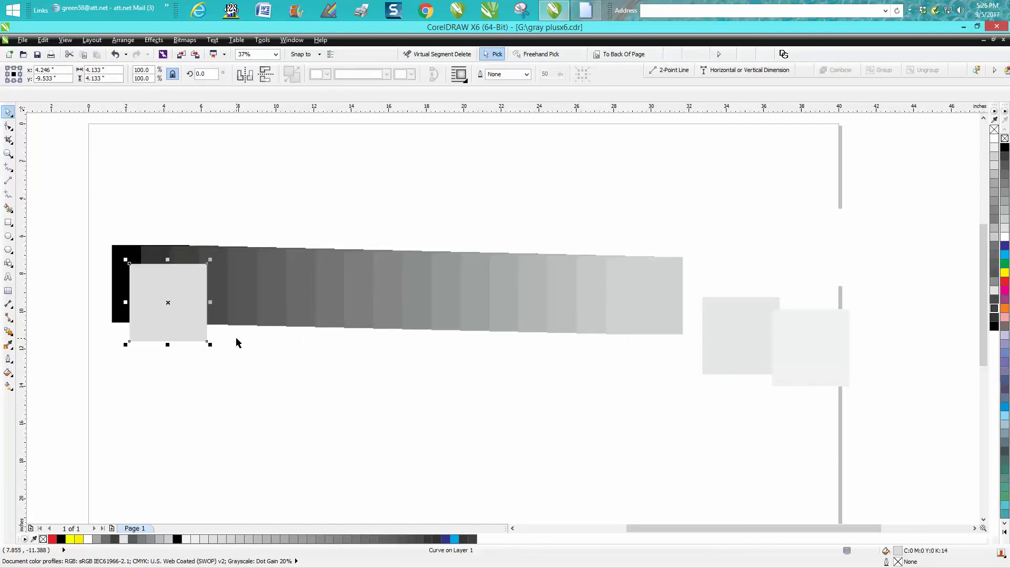